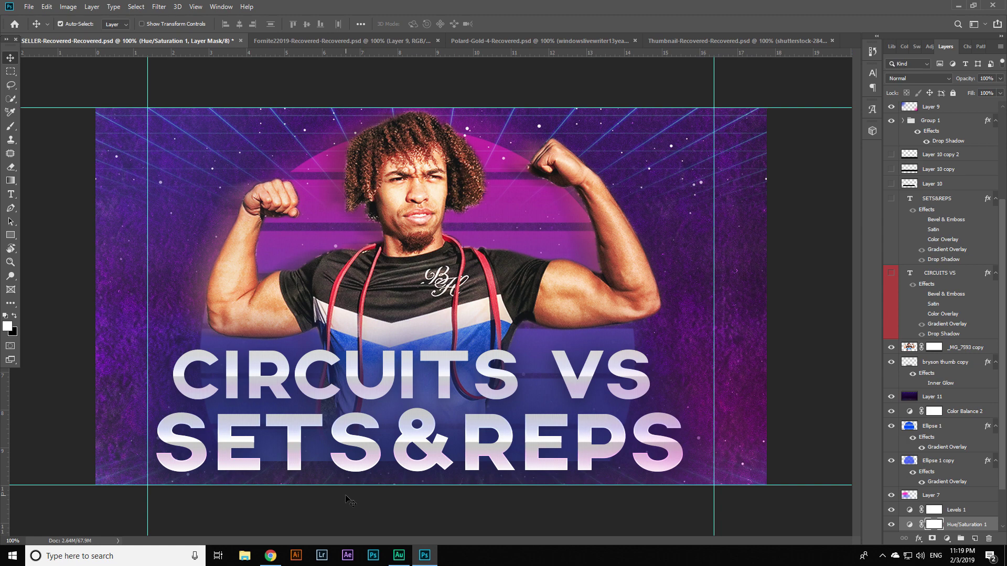
# - Bring Chrome's downloads page listing rust-2.zip in front of Photoshop
pyautogui.click(270, 555)
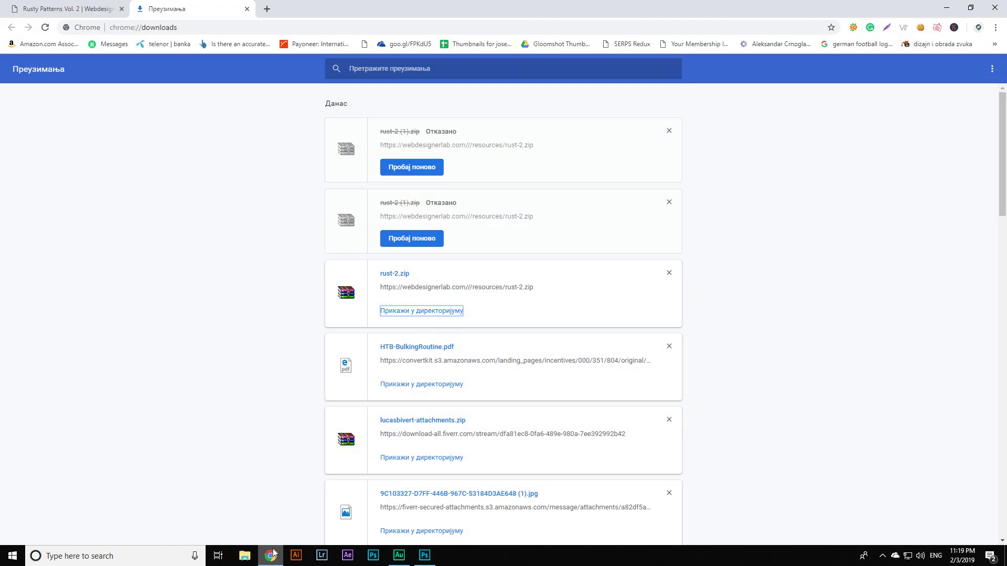
# - Show rust-2.zip in the Downloads folder, then return to the Rusty Patterns Vol. 2 tab
pyautogui.click(448, 313)
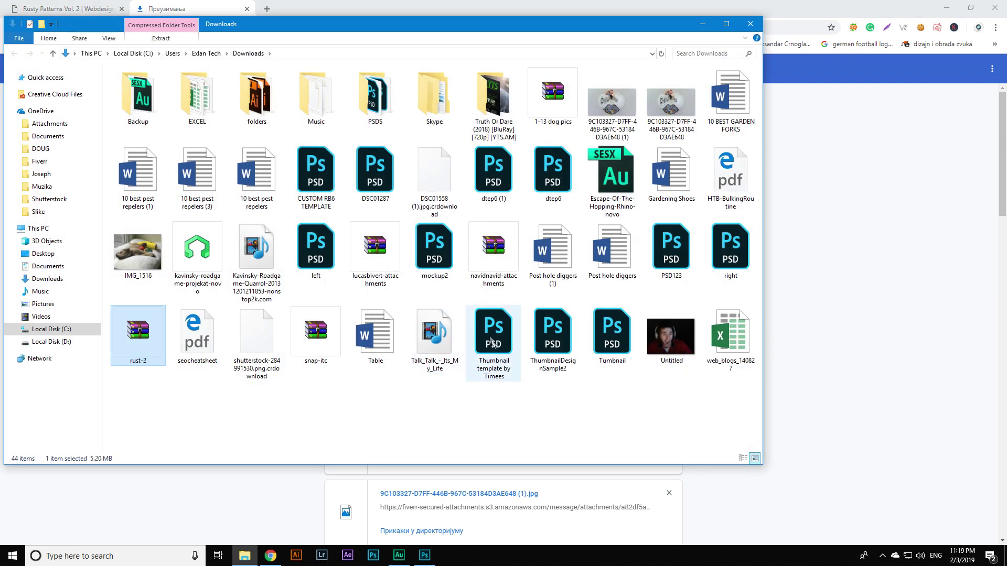
pyautogui.click(419, 437)
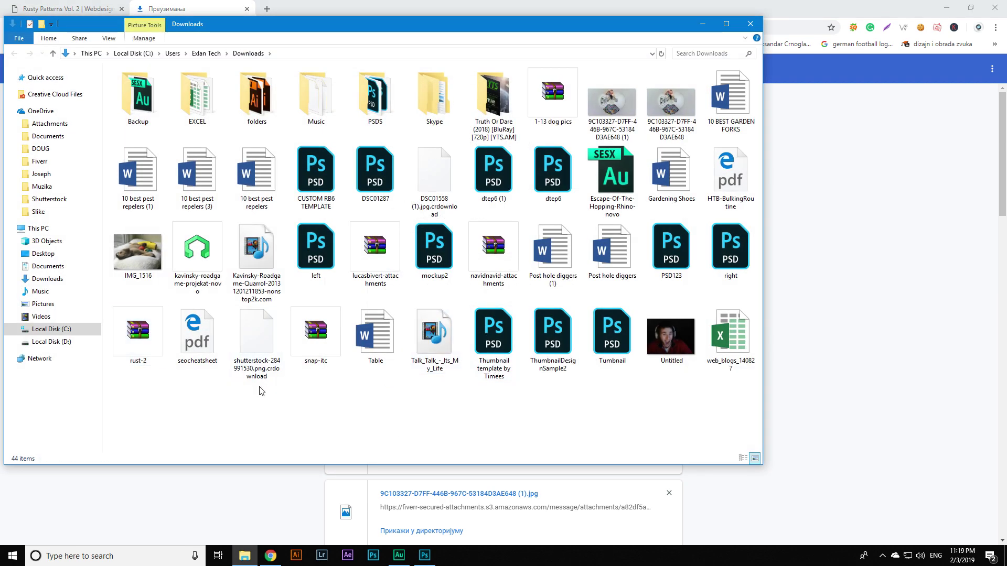
pyautogui.click(307, 6)
pyautogui.click(100, 7)
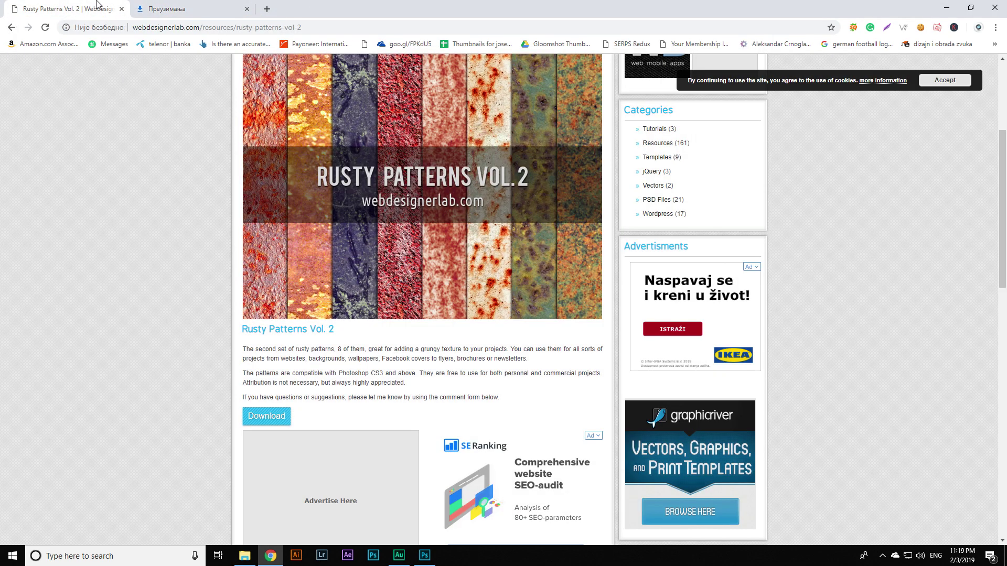
# - Copy the Rusty Patterns Vol. 2 page address from the address bar
pyautogui.scroll(4, 243, 365)
pyautogui.click(217, 27)
pyautogui.rightClick(216, 28)
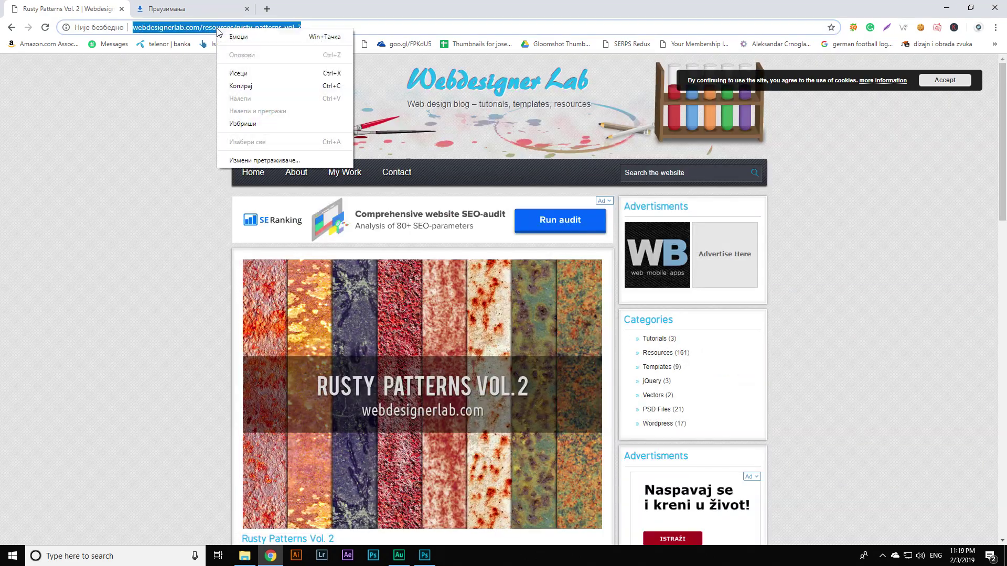
pyautogui.click(271, 86)
pyautogui.click(311, 288)
pyautogui.scroll(-6, 335, 305)
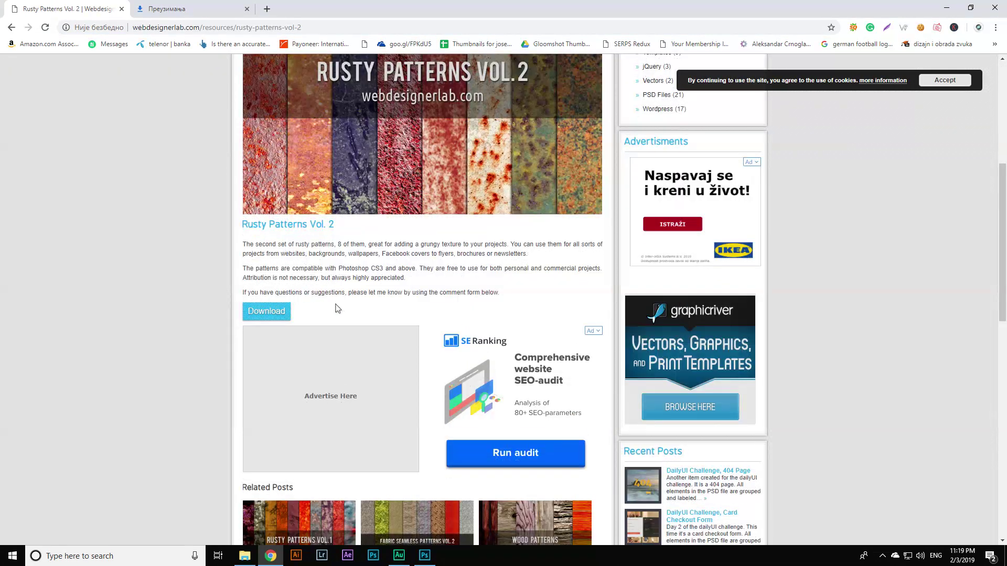
pyautogui.scroll(2, 326, 290)
pyautogui.scroll(1, 330, 304)
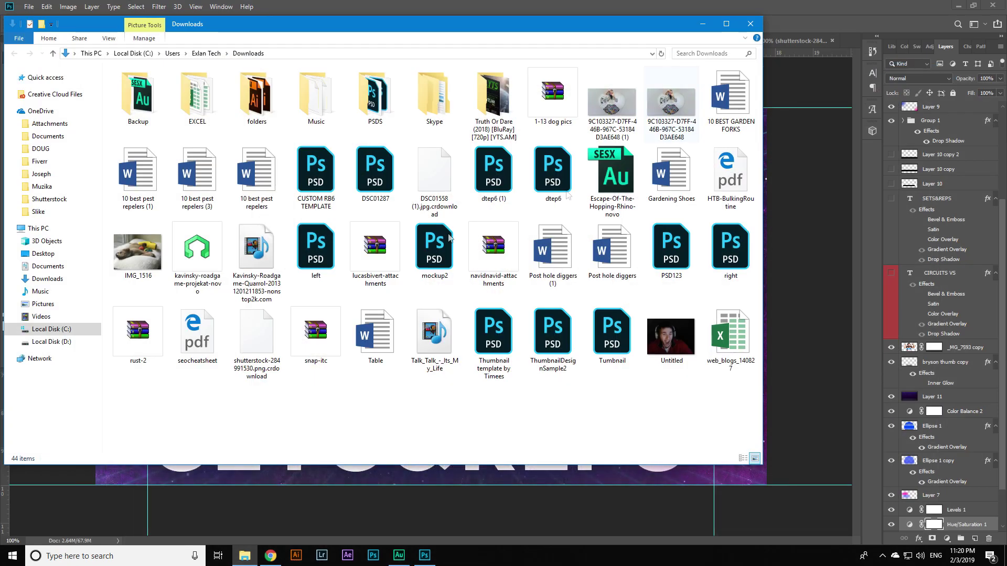
# - Minimize Chrome and Photoshop, reposition the Downloads window, and open rust-2.zip in WinRAR
pyautogui.click(946, 7)
pyautogui.click(958, 5)
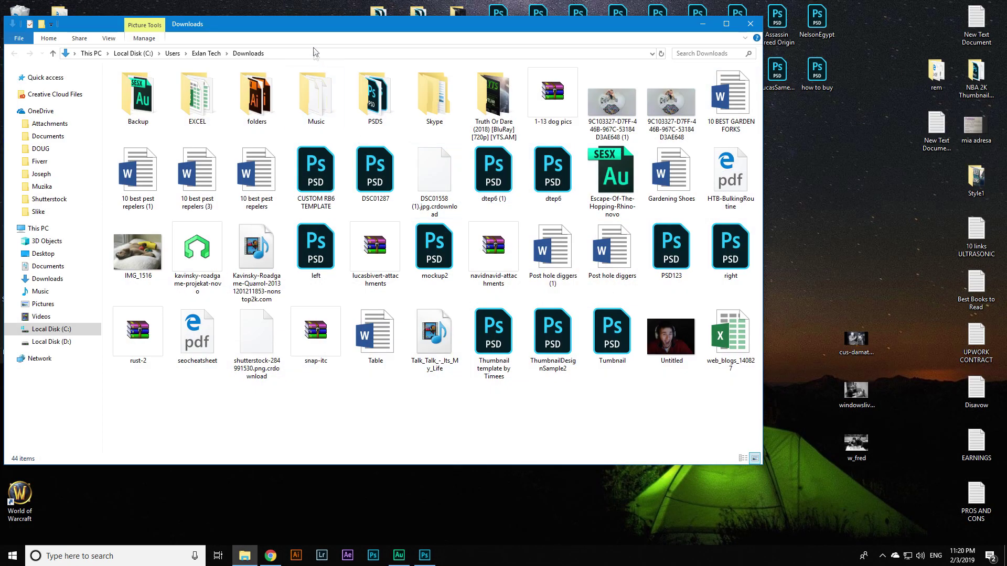
pyautogui.moveTo(309, 30); pyautogui.dragTo(549, 58)
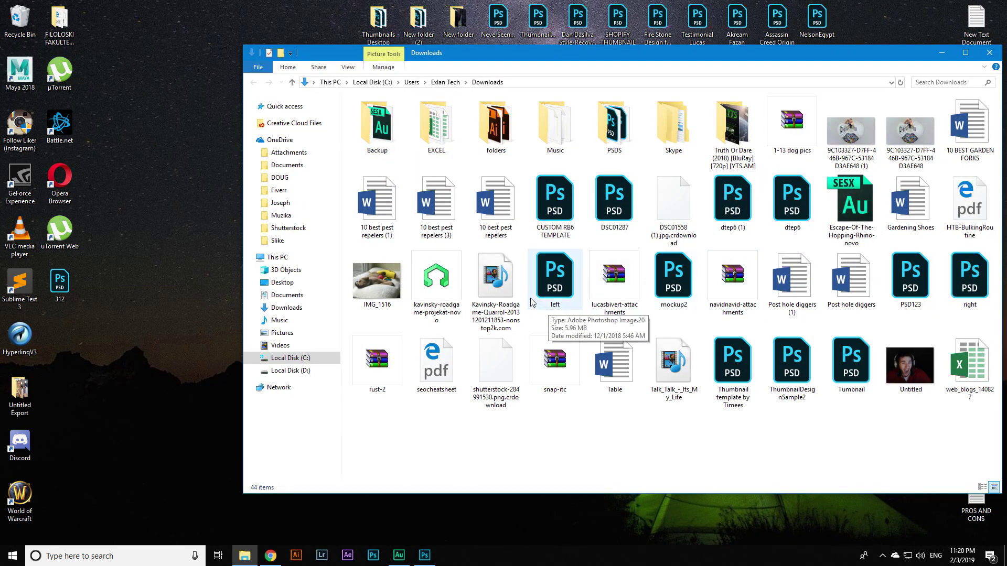
pyautogui.click(385, 375)
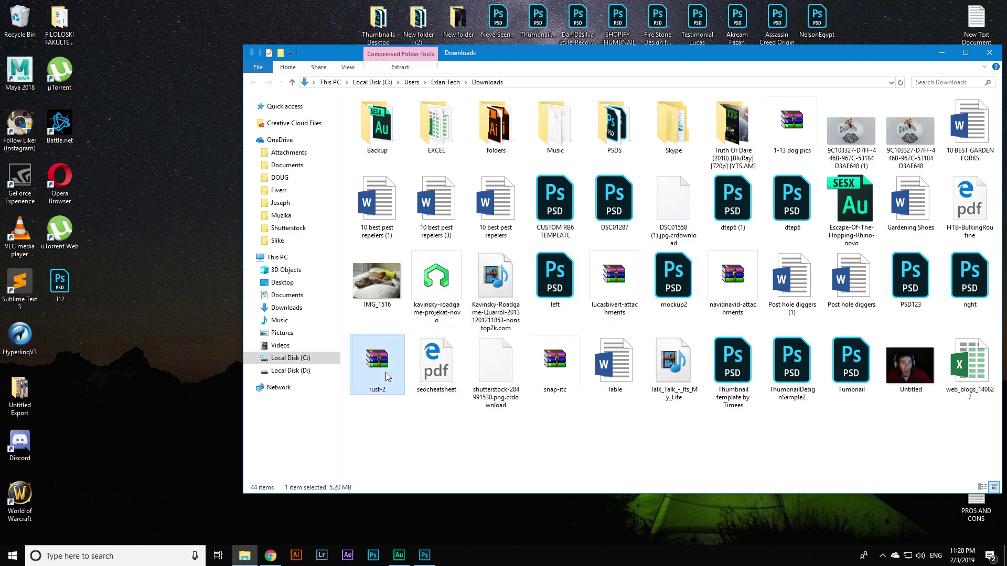
pyautogui.doubleClick(386, 372)
# - Extract rust-2.pat to the desktop, close WinRAR and the Downloads window, and start a new Explorer window
pyautogui.press('Escape')
pyautogui.moveTo(310, 259); pyautogui.dragTo(195, 210)
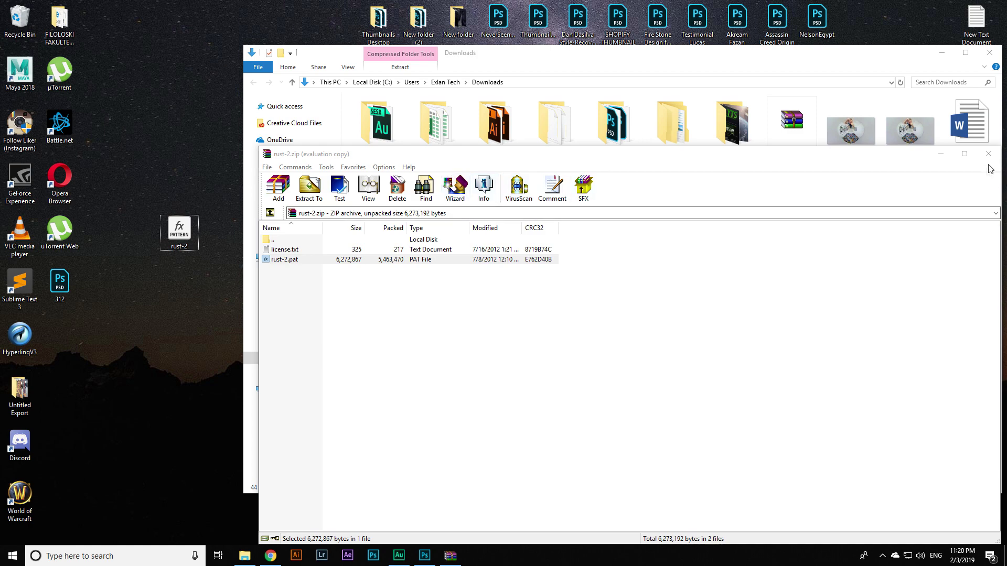
pyautogui.click(988, 153)
pyautogui.click(989, 52)
pyautogui.click(246, 556)
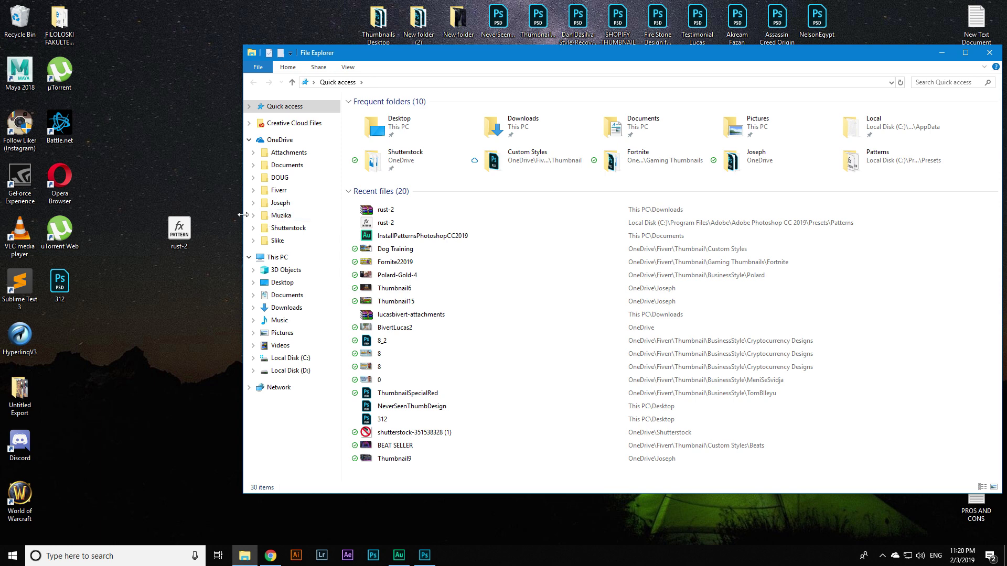
# - Navigate to C:\Program Files\Adobe\Adobe Photoshop CC 2019\Presets\Patterns
pyautogui.click(280, 257)
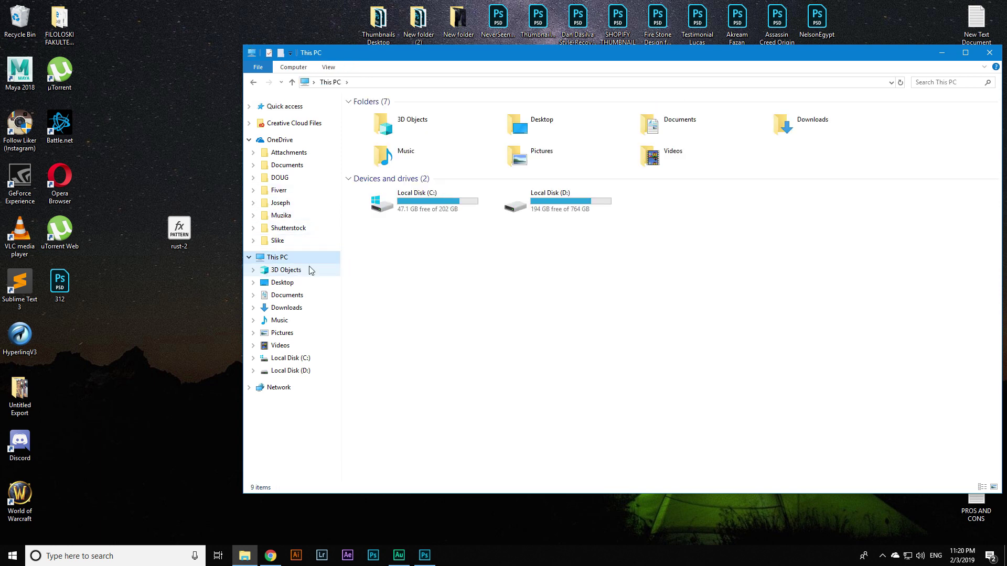
pyautogui.doubleClick(392, 204)
pyautogui.doubleClick(381, 191)
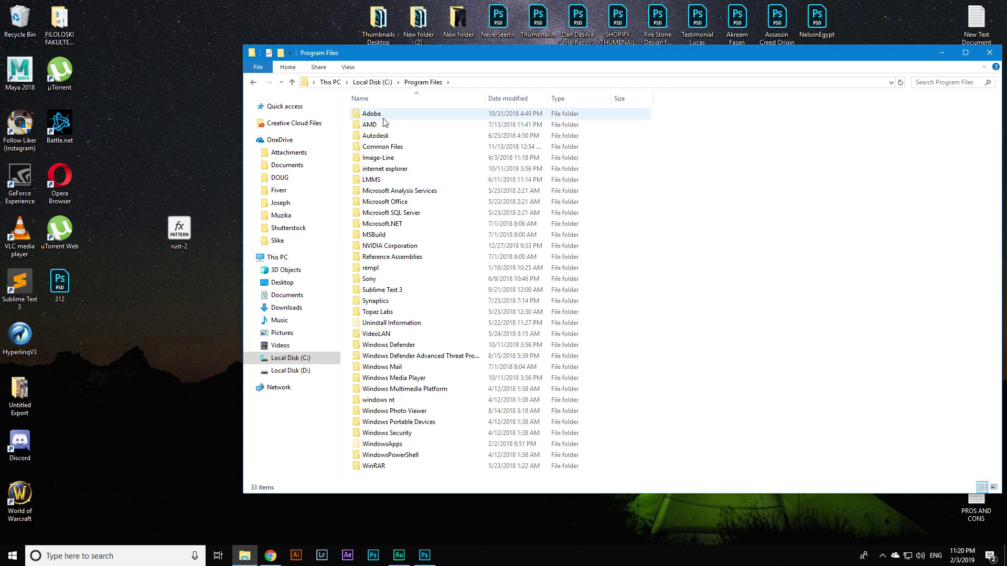
pyautogui.click(253, 82)
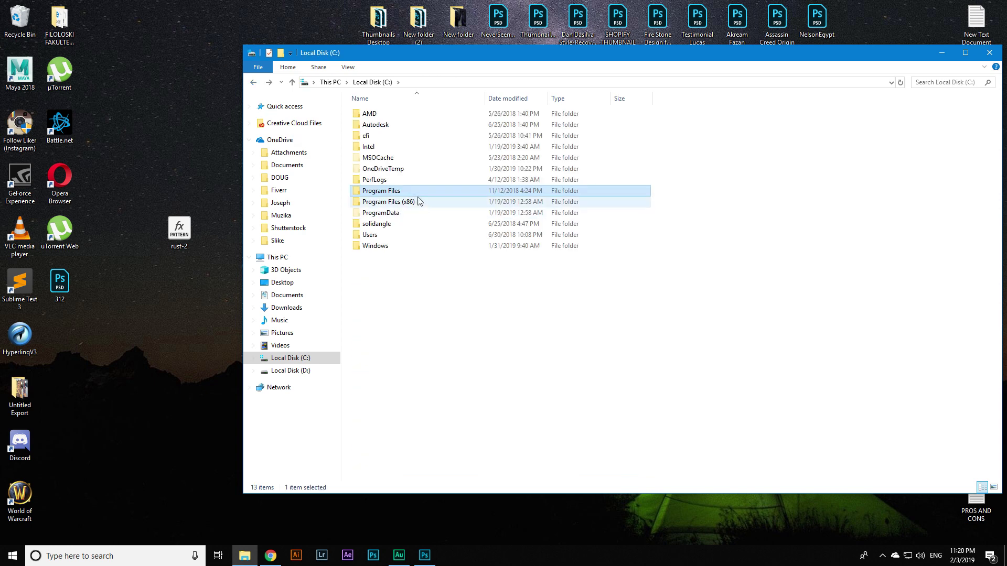
pyautogui.doubleClick(403, 190)
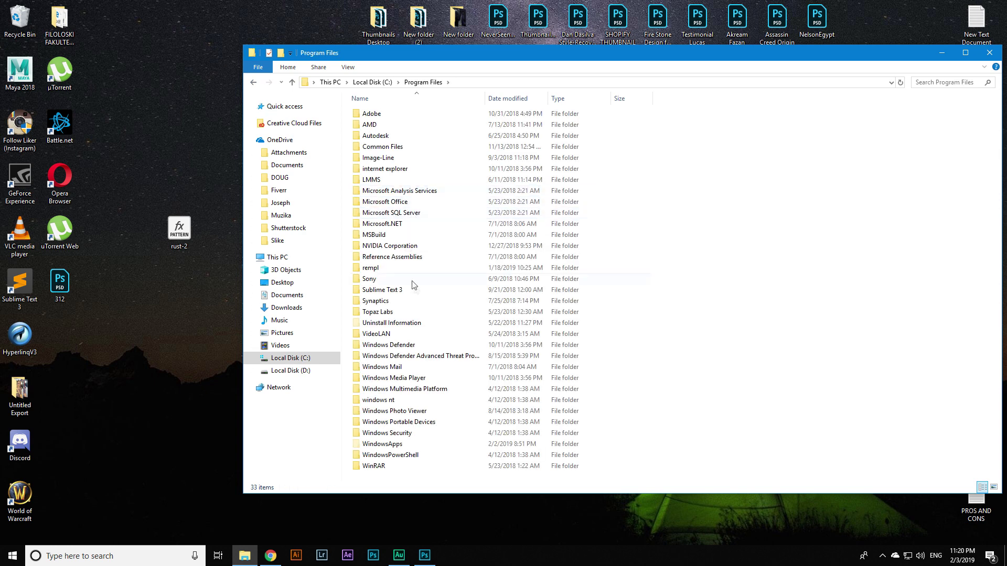
pyautogui.doubleClick(374, 114)
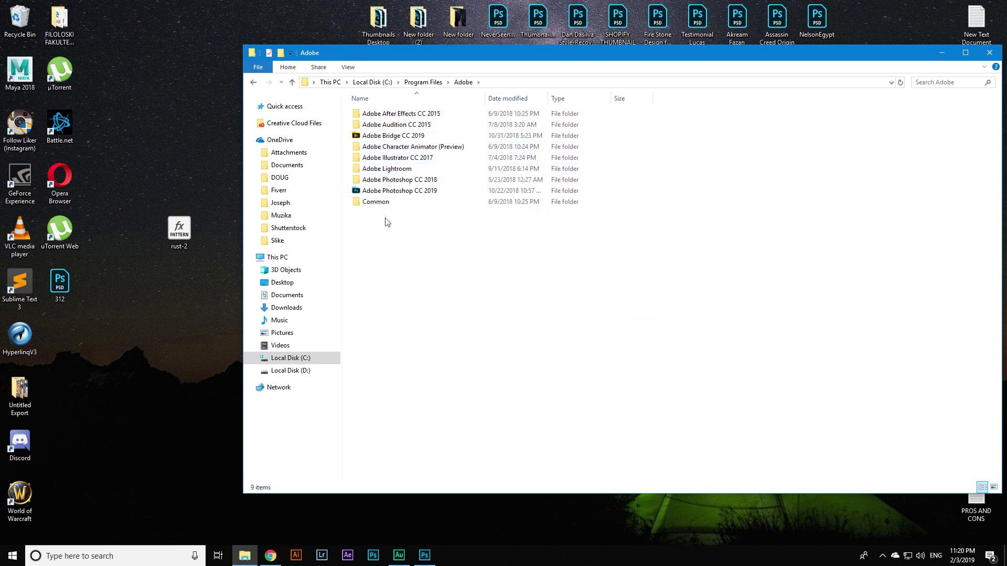
pyautogui.click(388, 193)
pyautogui.doubleClick(388, 193)
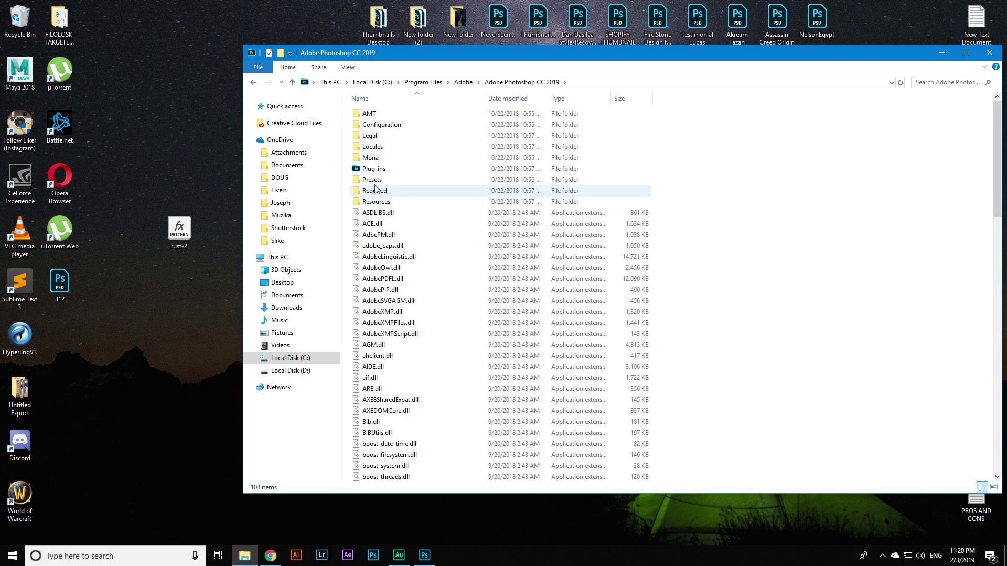
pyautogui.doubleClick(373, 179)
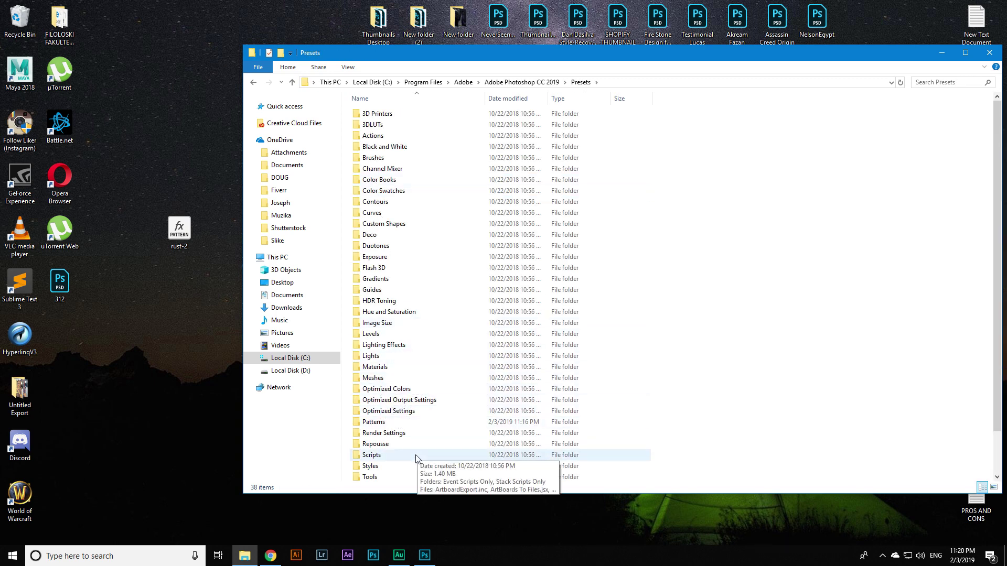
pyautogui.doubleClick(390, 422)
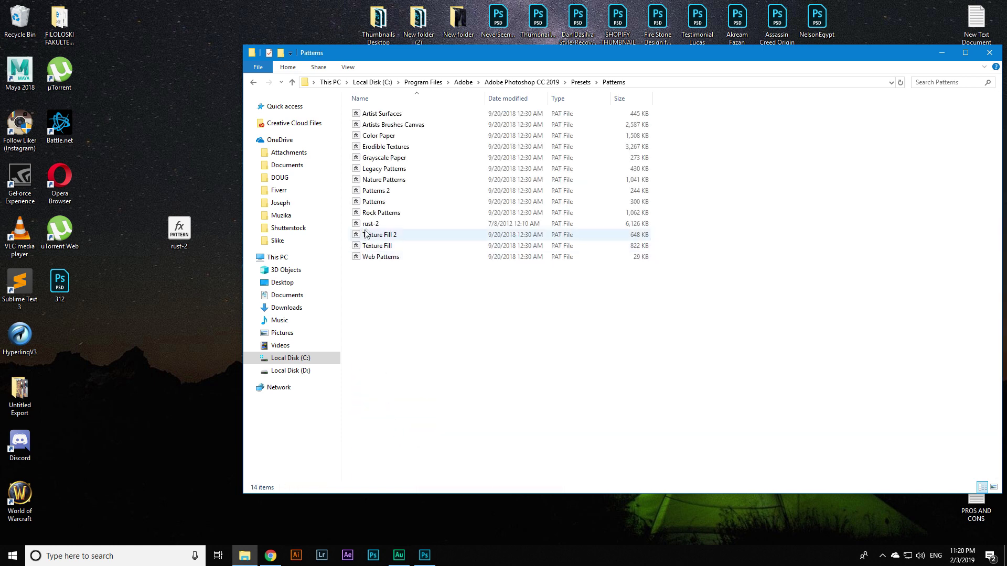
# - Delete the old rust-2 file and move the desktop rust-2.pat into Patterns with administrator permission
pyautogui.click(456, 226)
pyautogui.press('Delete')
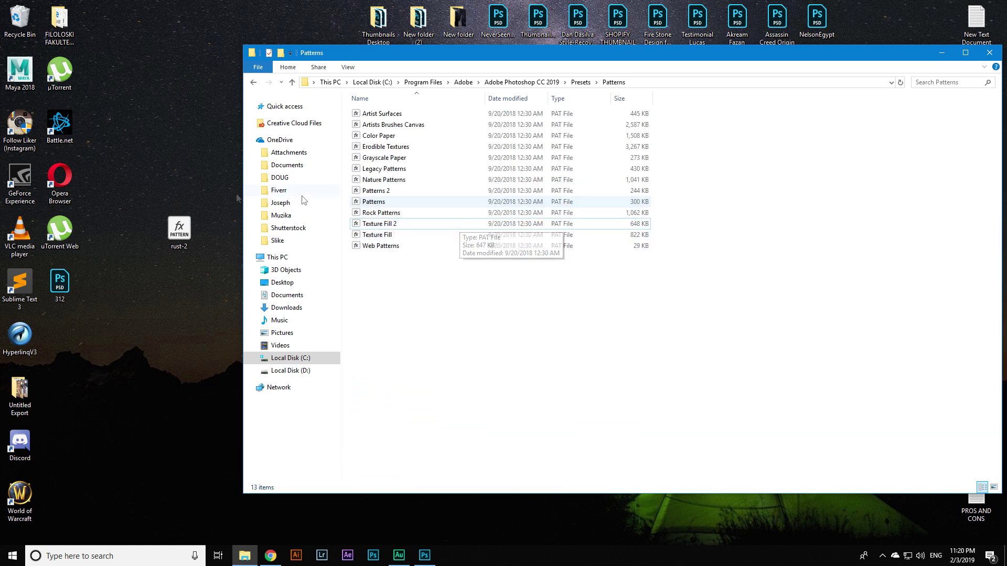
pyautogui.click(187, 235)
pyautogui.moveTo(187, 235); pyautogui.dragTo(551, 347)
pyautogui.click(473, 208)
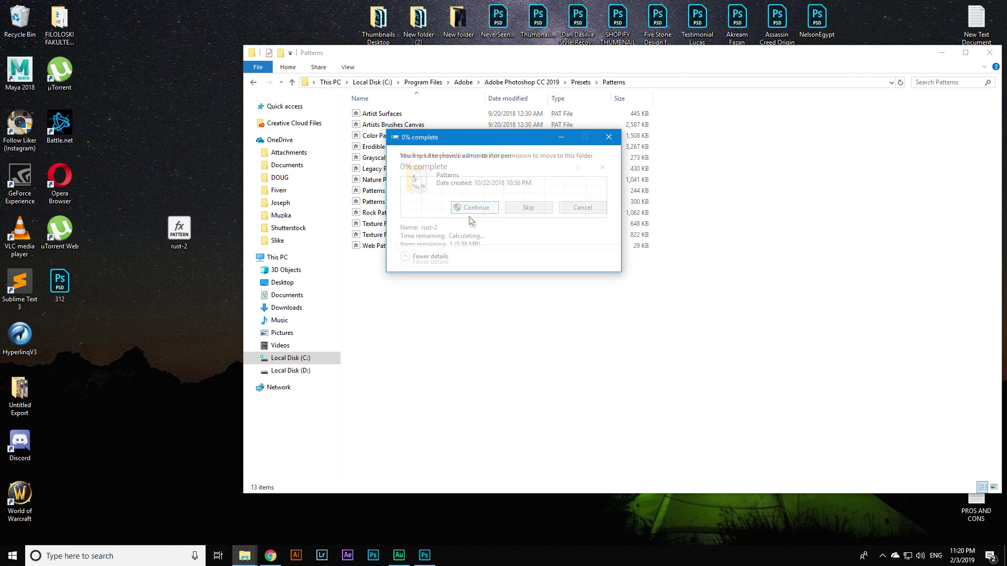
pyautogui.click(502, 329)
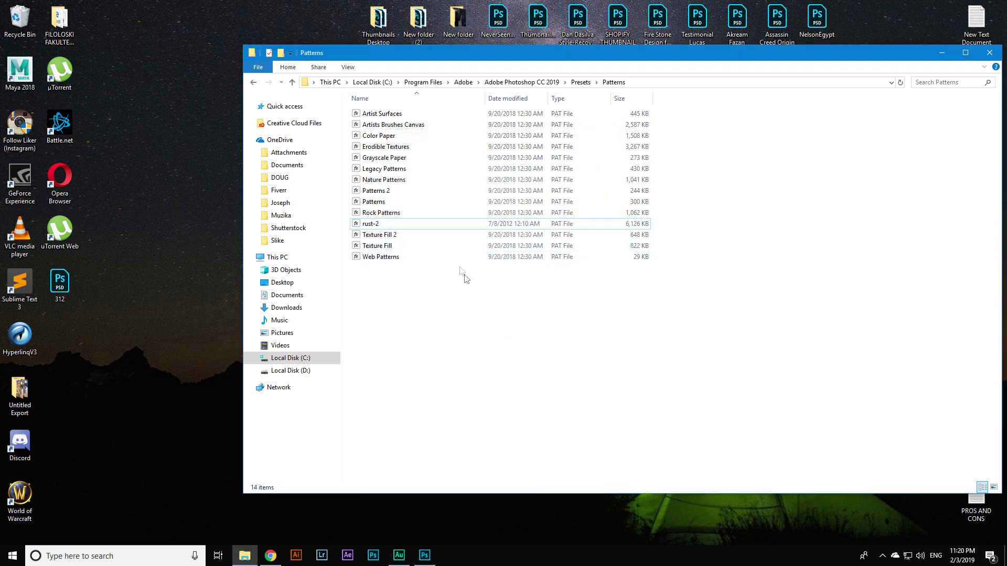
pyautogui.click(526, 224)
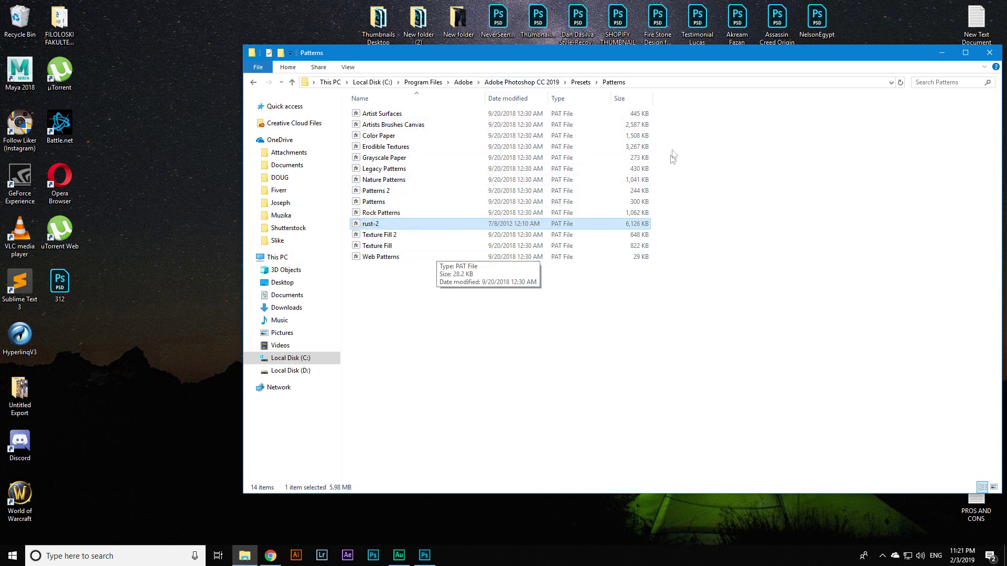
# - Give ALL APPLICATION PACKAGES Full control of the Adobe Photoshop CC 2019 folder
pyautogui.click(464, 82)
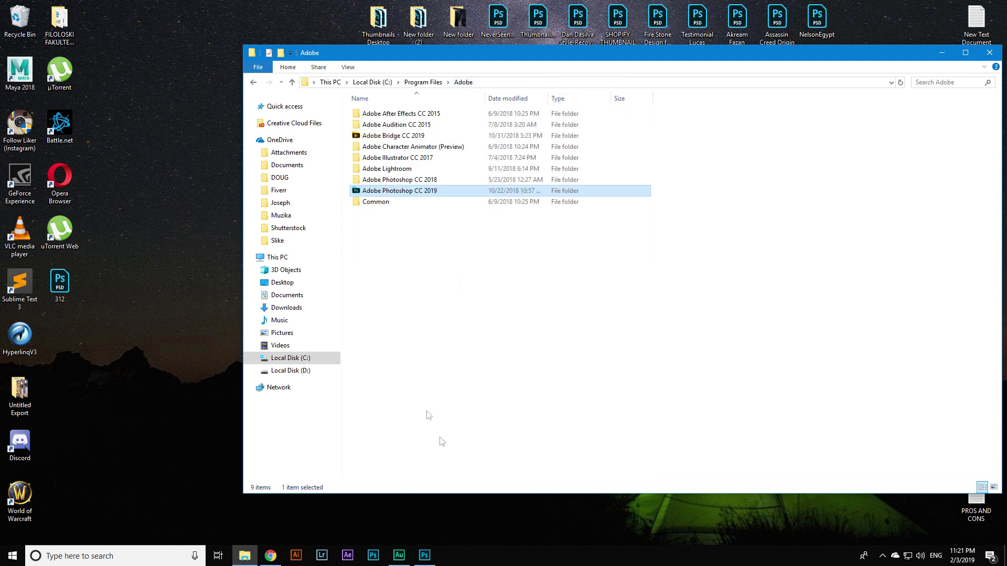
pyautogui.rightClick(369, 192)
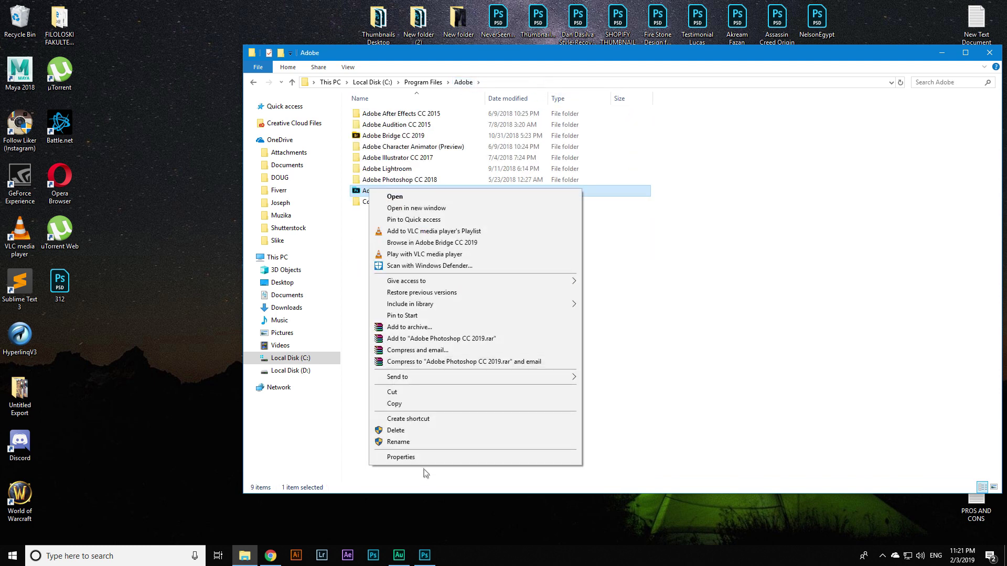
pyautogui.click(401, 457)
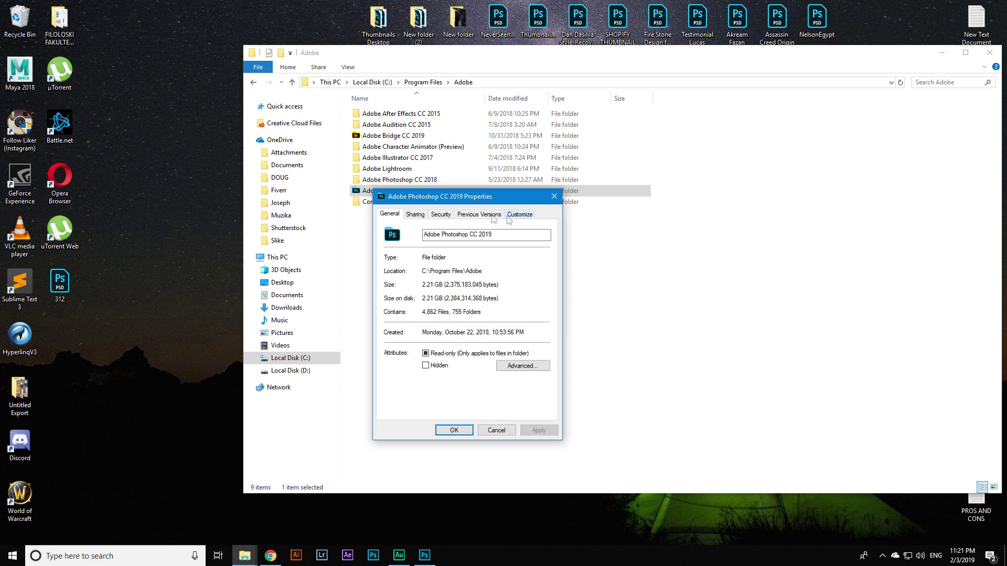
pyautogui.click(441, 214)
pyautogui.click(526, 302)
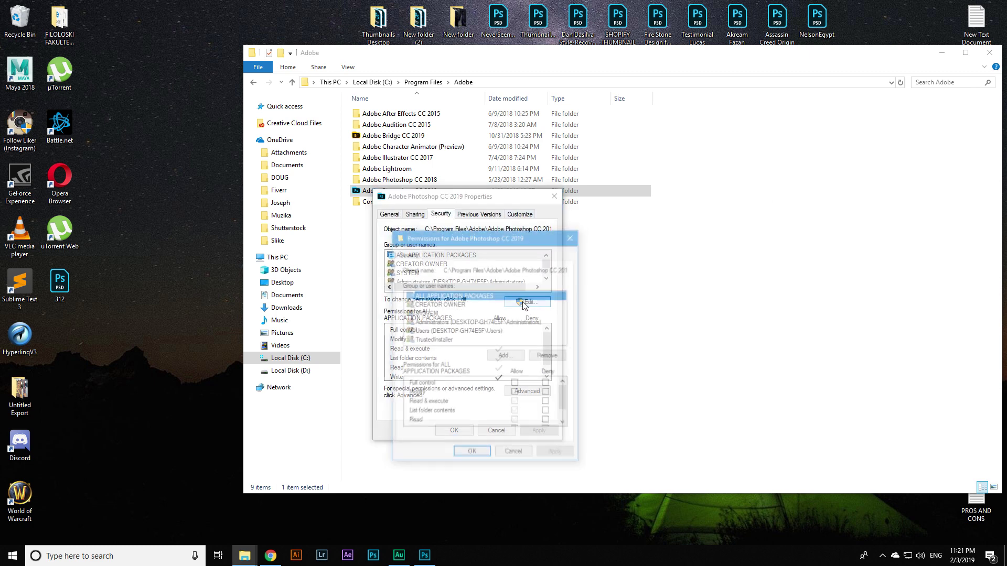
pyautogui.click(516, 384)
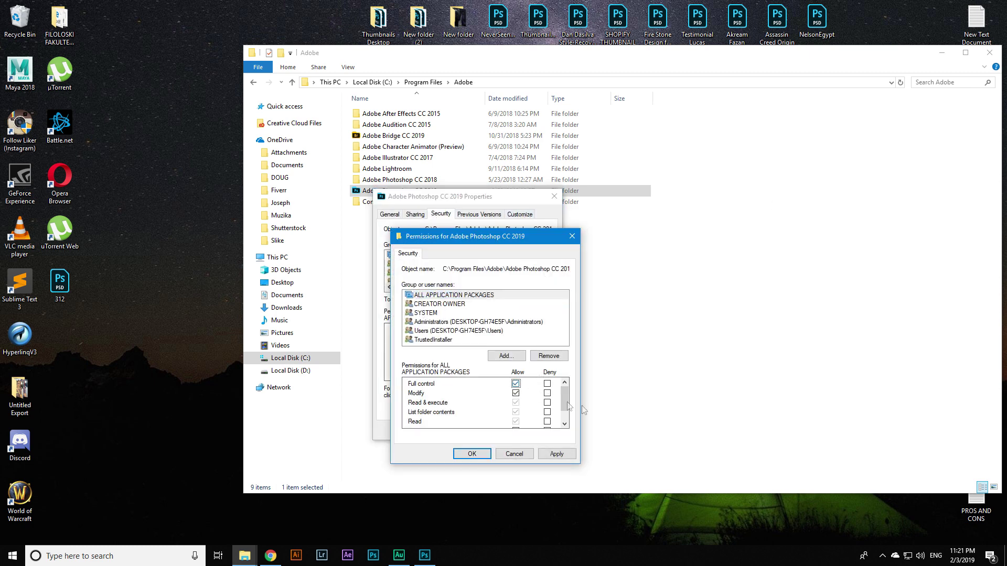
pyautogui.click(477, 456)
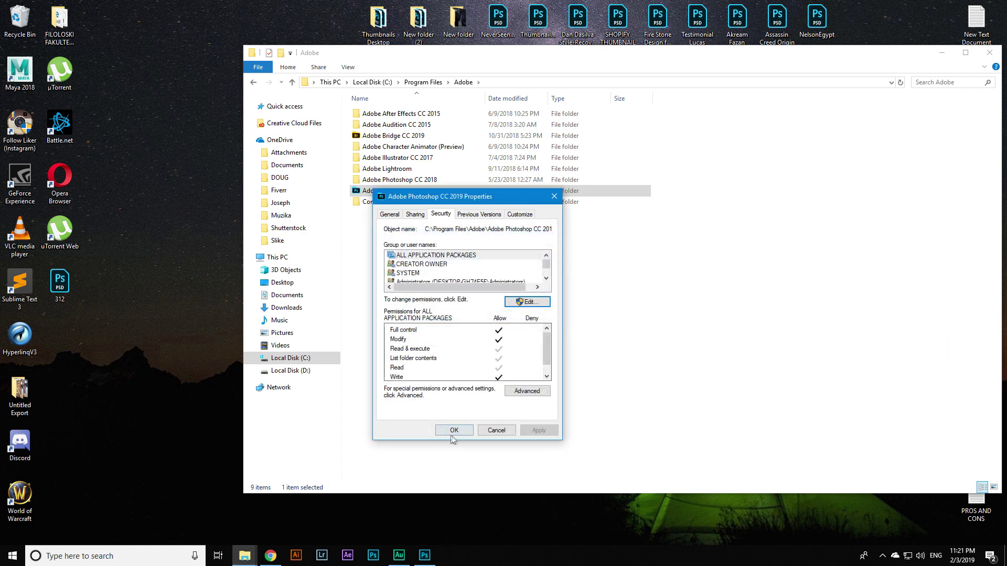
pyautogui.click(454, 430)
# - Close the Adobe folder window and bring the Photoshop document back
pyautogui.moveTo(977, 21); pyautogui.dragTo(960, 52)
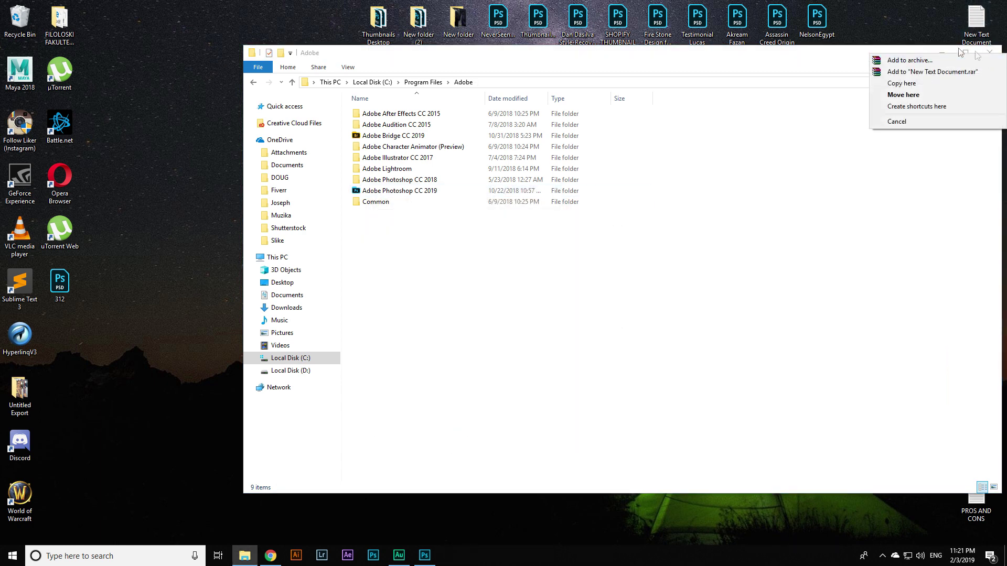
pyautogui.press('Escape')
pyautogui.click(989, 52)
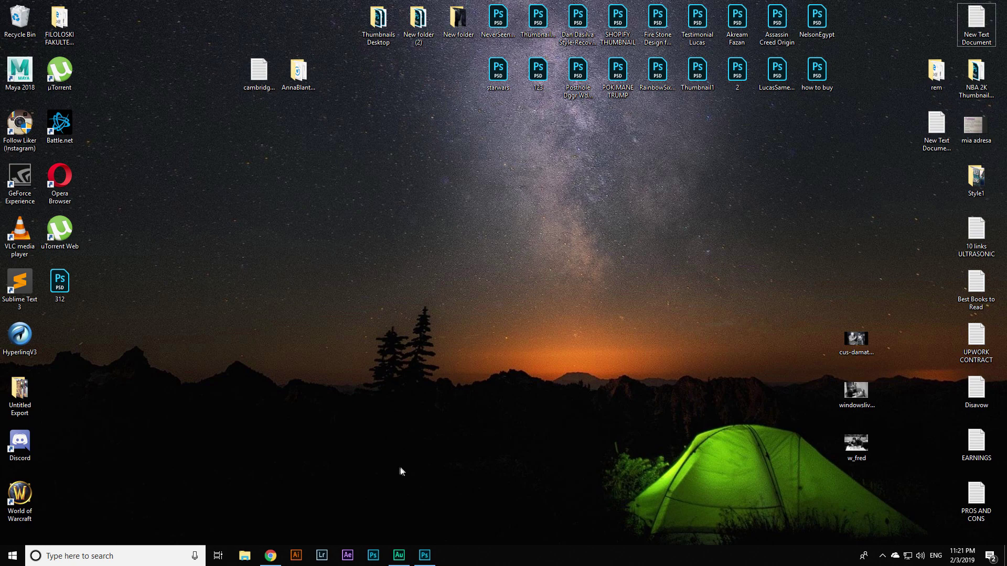
pyautogui.click(425, 555)
# - Set the Photocopy Texture 1 layer's Pattern Overlay to the purple wave pattern
pyautogui.scroll(-2, 939, 419)
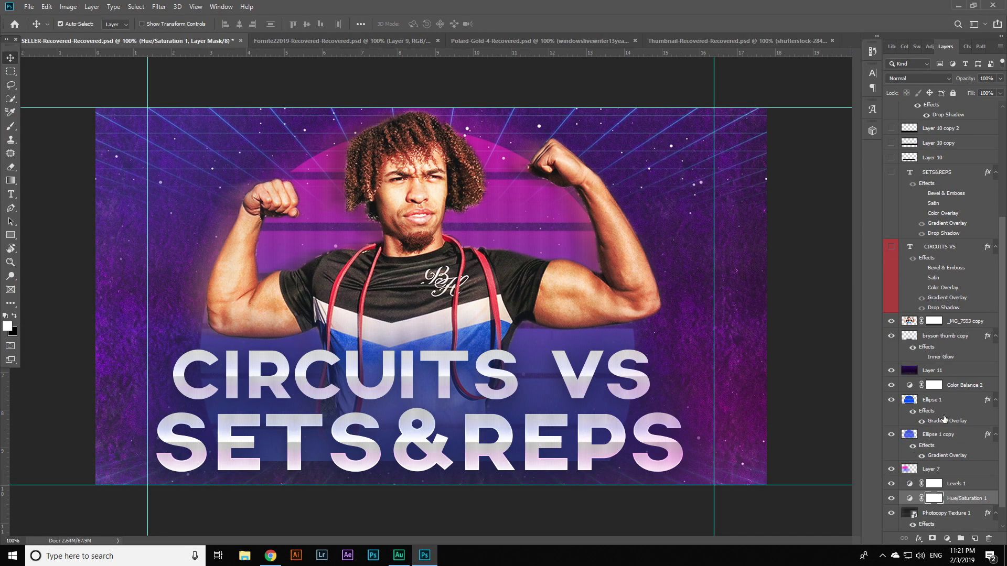
pyautogui.click(934, 513)
pyautogui.doubleClick(942, 526)
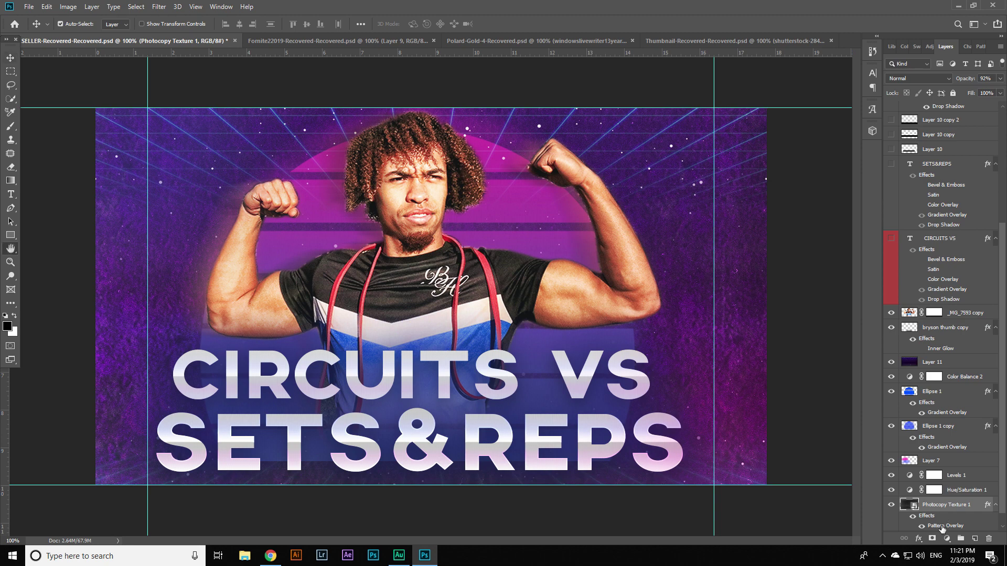
pyautogui.click(807, 205)
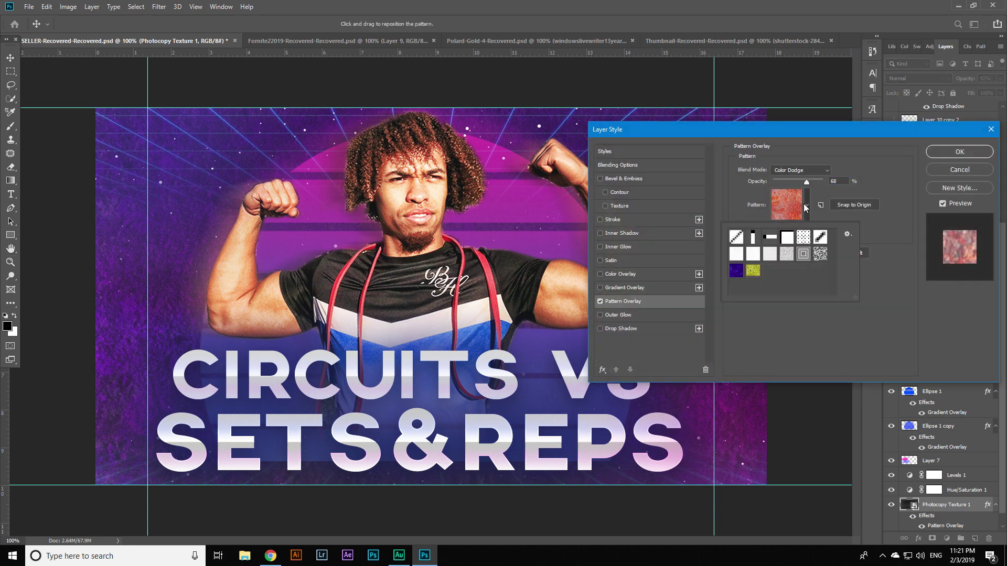
pyautogui.click(751, 269)
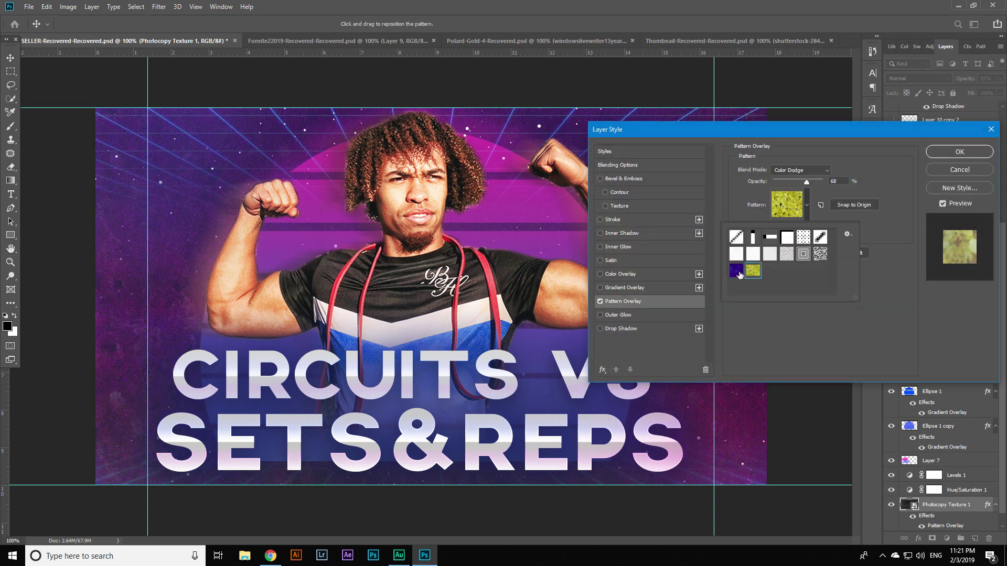
pyautogui.click(737, 273)
pyautogui.click(899, 279)
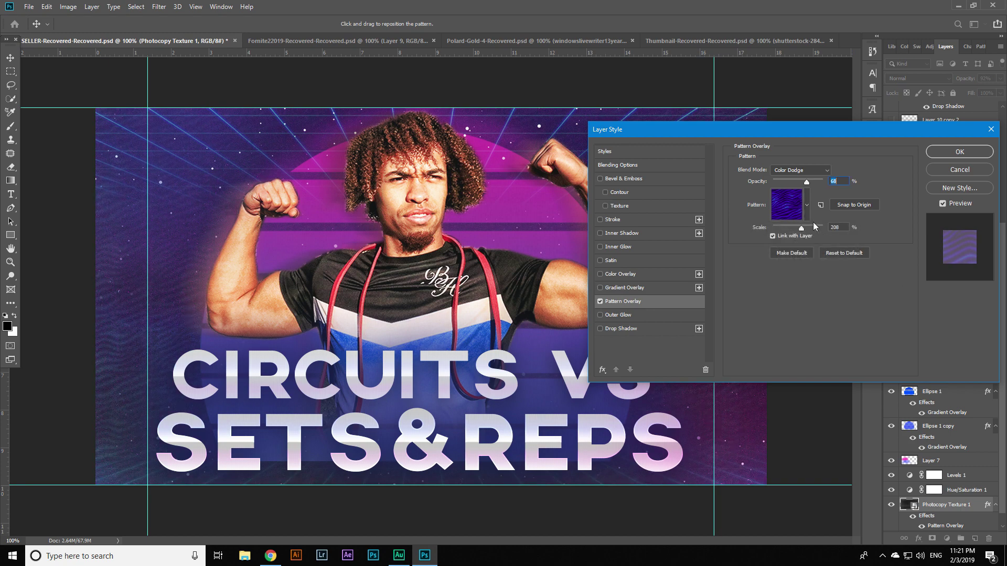
# - Choose Load Patterns... from the pattern picker's gear menu
pyautogui.click(806, 206)
pyautogui.click(846, 234)
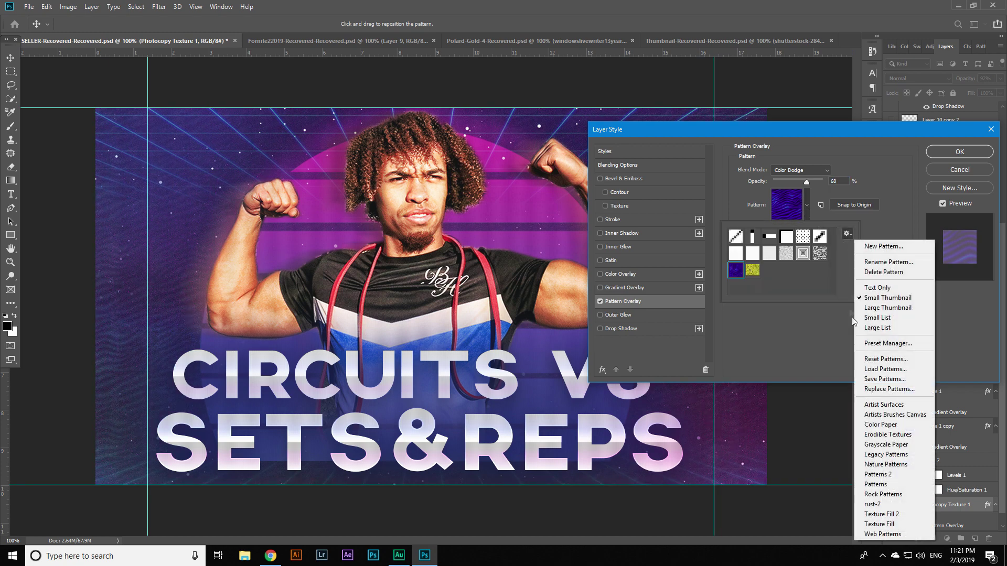
pyautogui.click(885, 369)
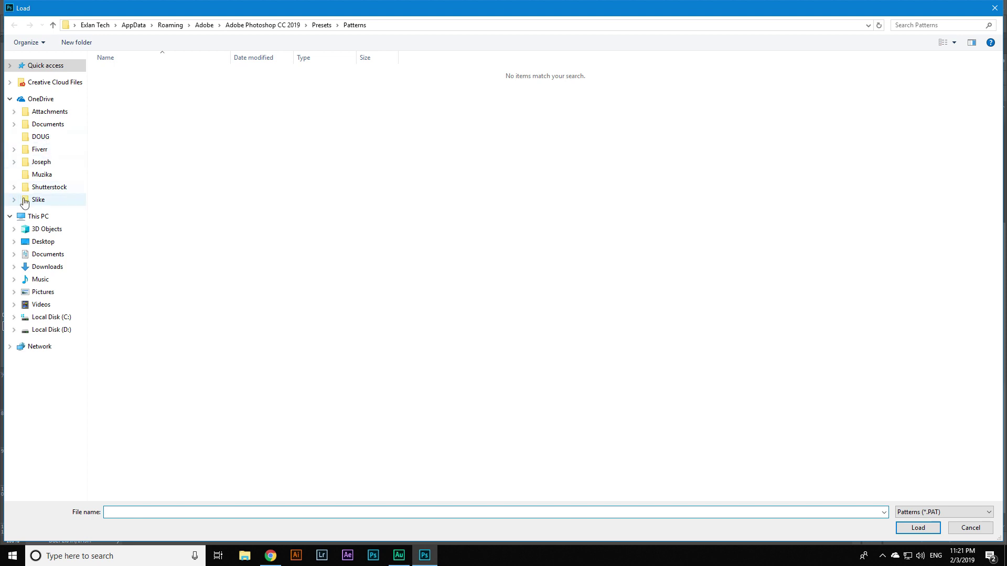
# - Browse to Adobe Photoshop CC 2019\Presets\Patterns on C: and load rust-2
pyautogui.click(37, 216)
pyautogui.doubleClick(131, 162)
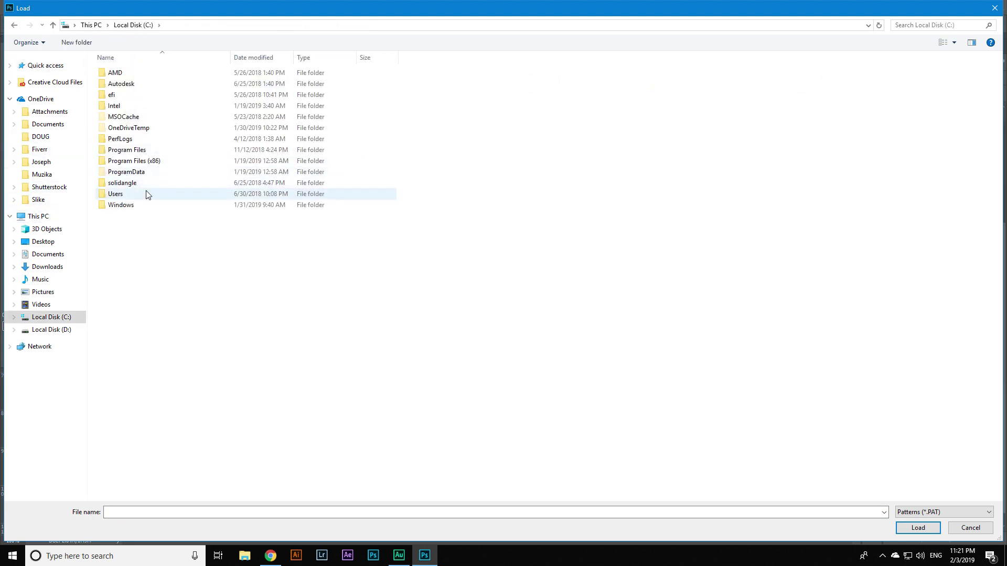
pyautogui.doubleClick(129, 151)
pyautogui.click(117, 74)
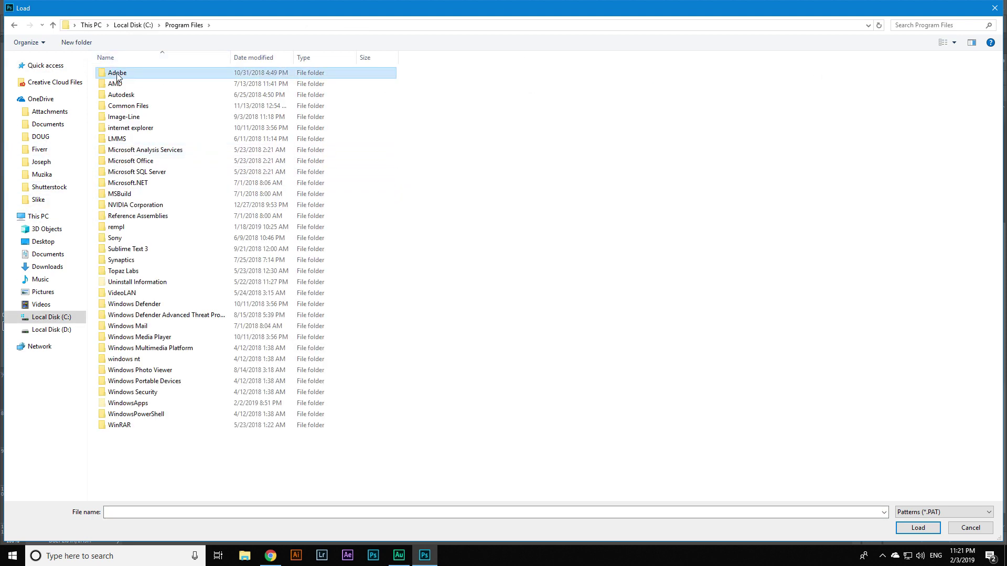
pyautogui.doubleClick(117, 74)
pyautogui.doubleClick(131, 149)
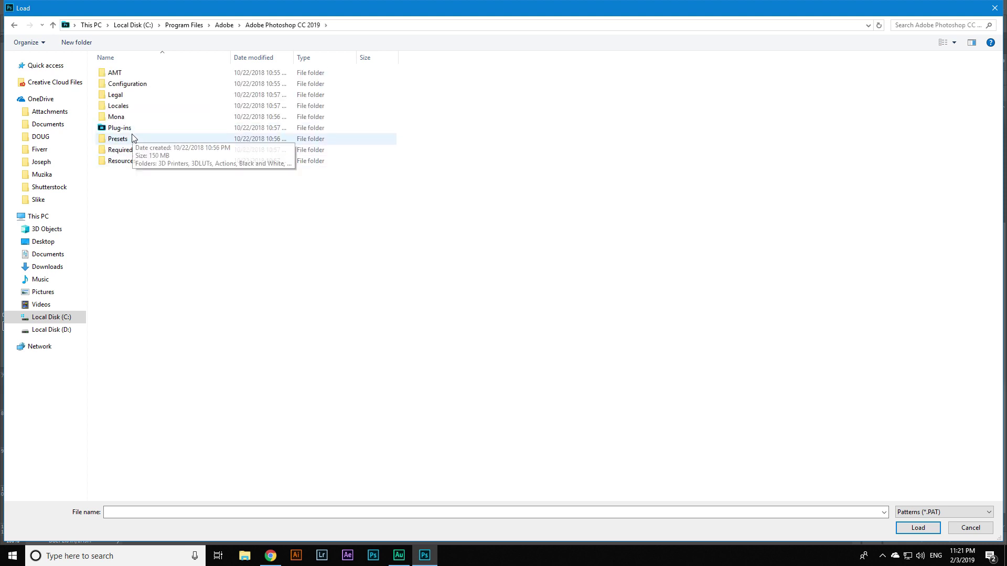
pyautogui.click(133, 138)
pyautogui.doubleClick(143, 137)
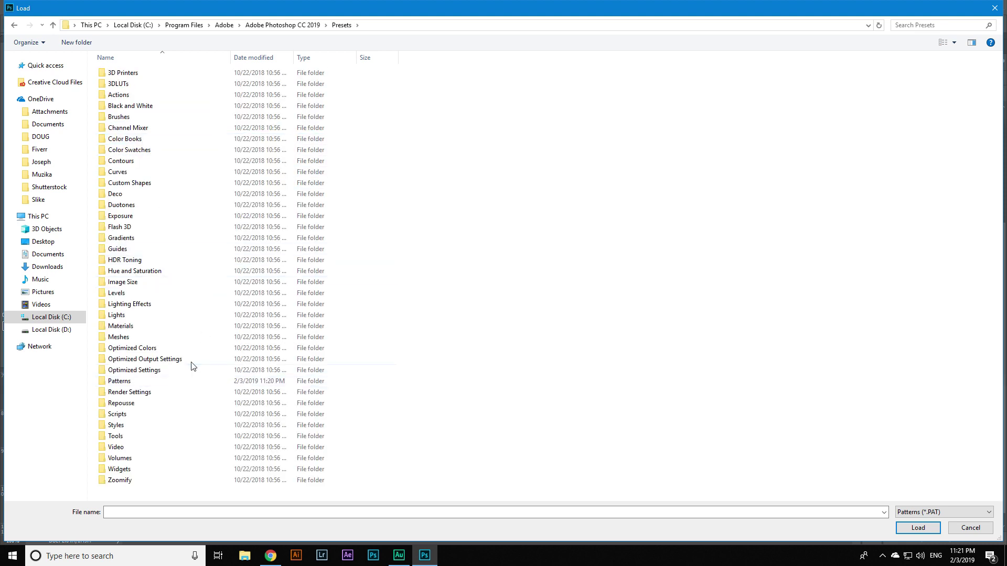
pyautogui.doubleClick(149, 382)
pyautogui.doubleClick(116, 182)
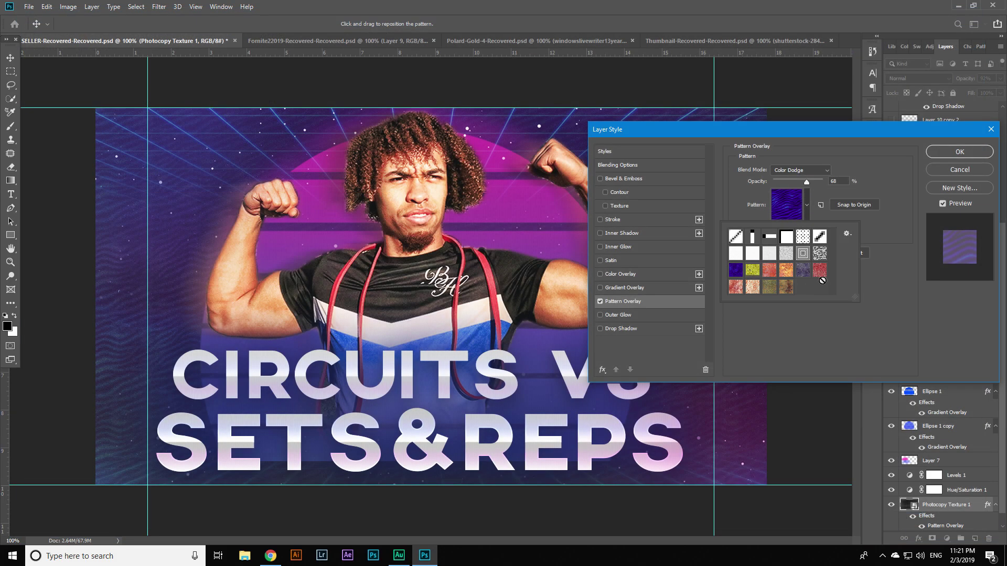
pyautogui.click(817, 376)
pyautogui.click(960, 151)
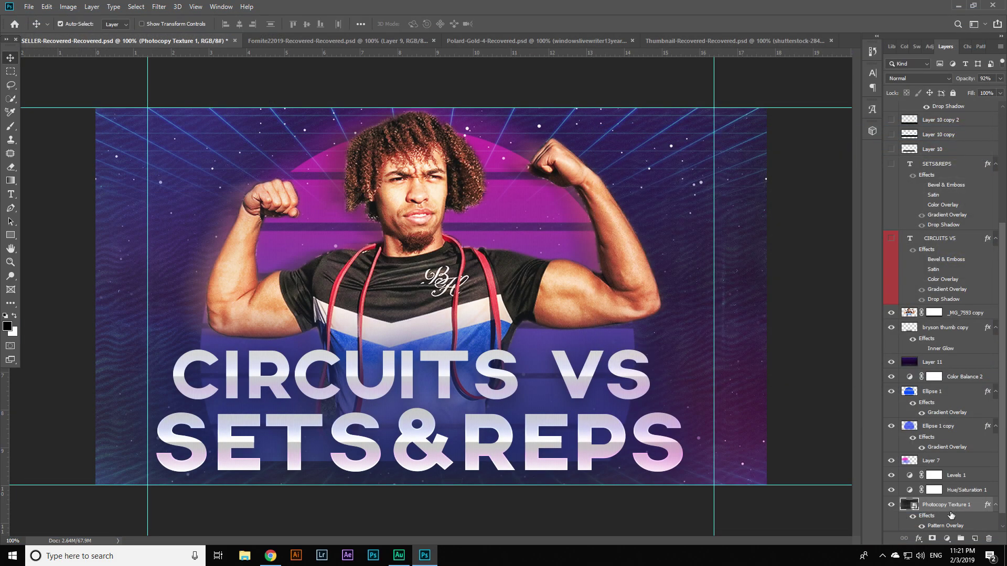
pyautogui.scroll(-1, 952, 516)
pyautogui.doubleClick(939, 516)
pyautogui.click(807, 205)
pyautogui.click(847, 234)
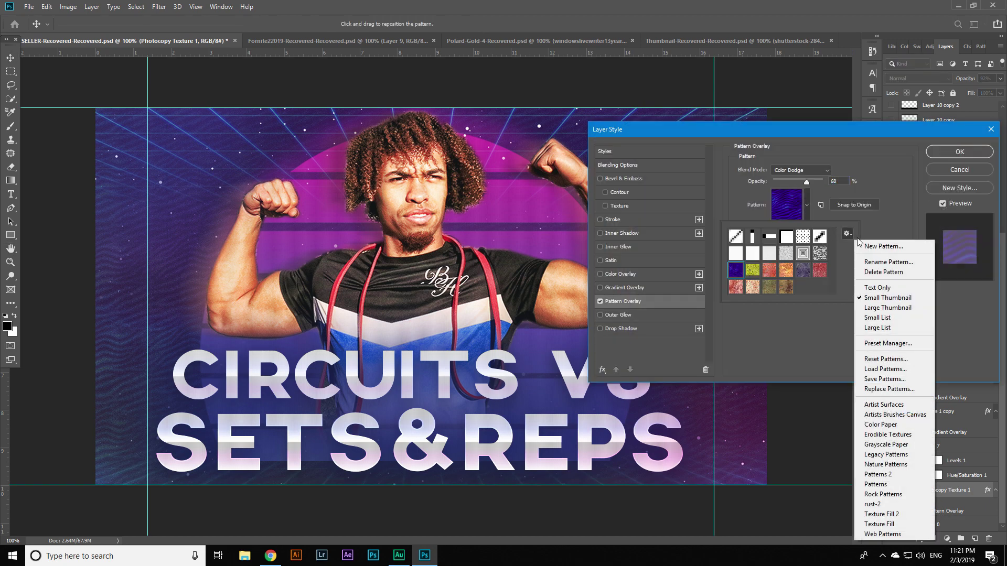
pyautogui.click(774, 328)
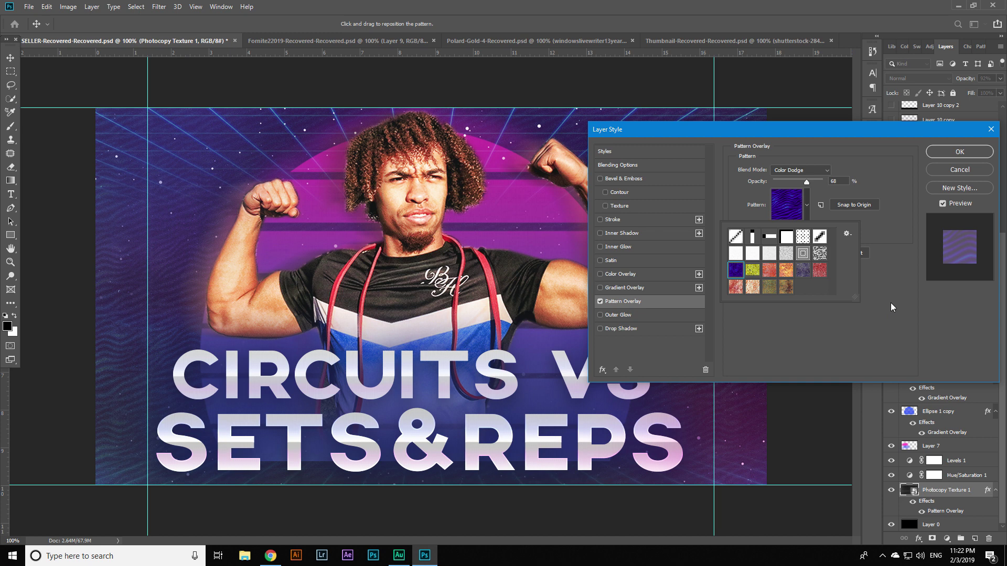
pyautogui.click(893, 287)
pyautogui.click(807, 205)
pyautogui.click(928, 258)
pyautogui.click(944, 154)
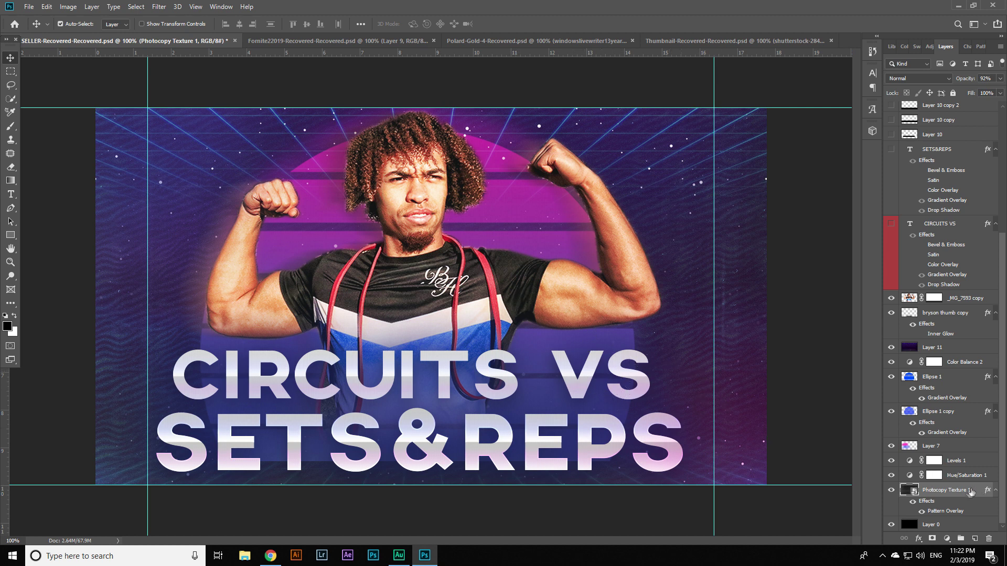
pyautogui.doubleClick(939, 513)
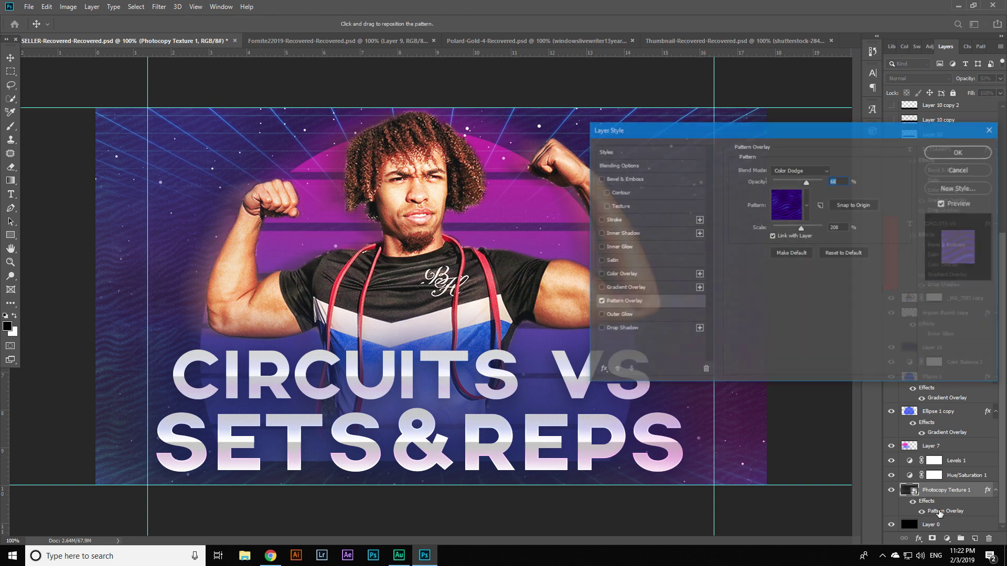
pyautogui.click(807, 205)
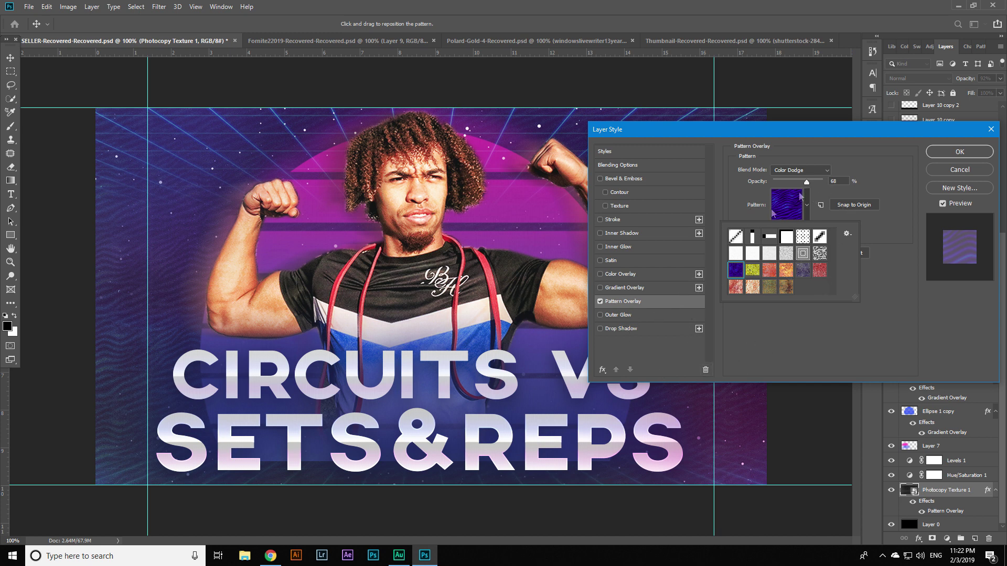
# - Reset the pattern picker to the default patterns
pyautogui.click(846, 234)
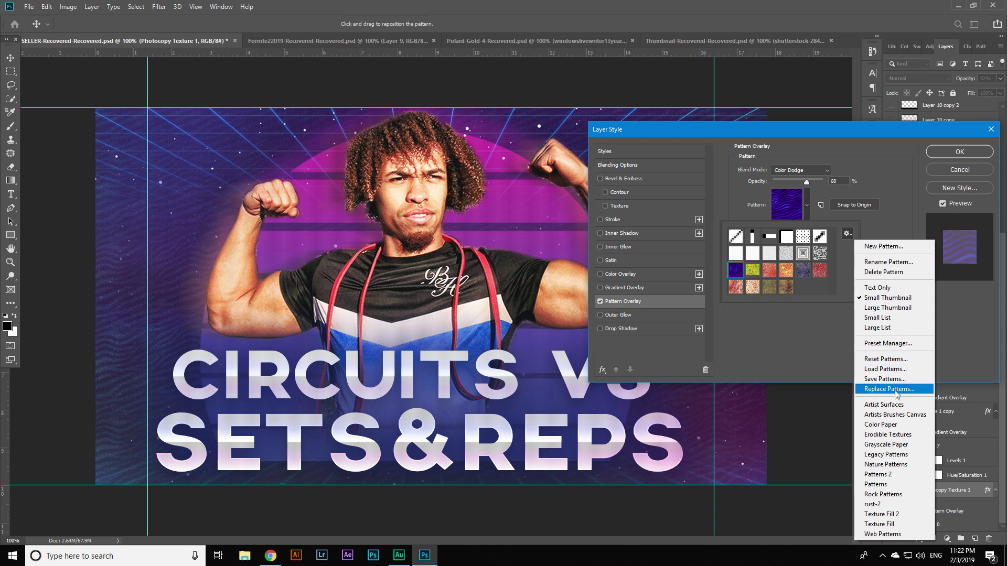
pyautogui.click(884, 361)
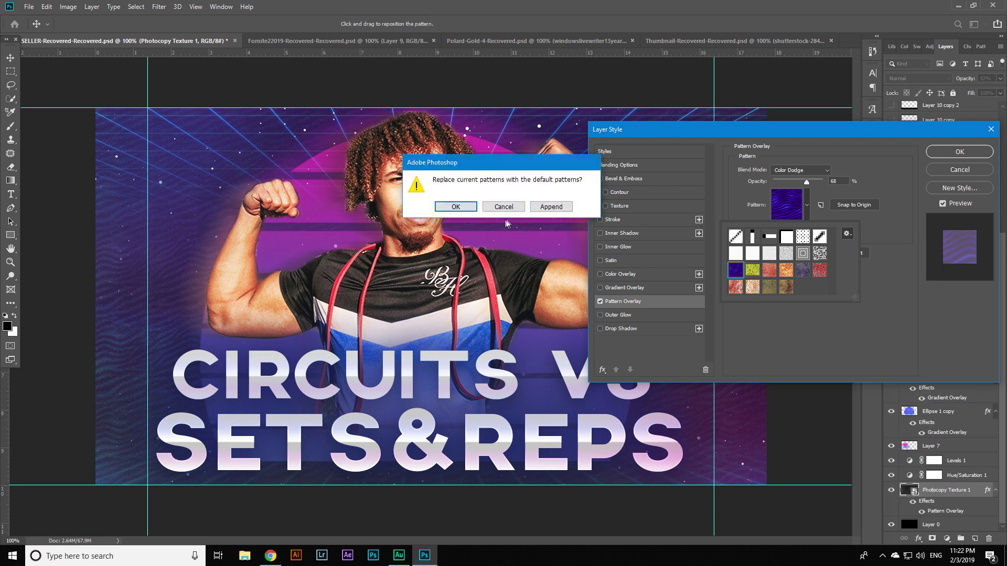
pyautogui.press('Return')
pyautogui.click(852, 229)
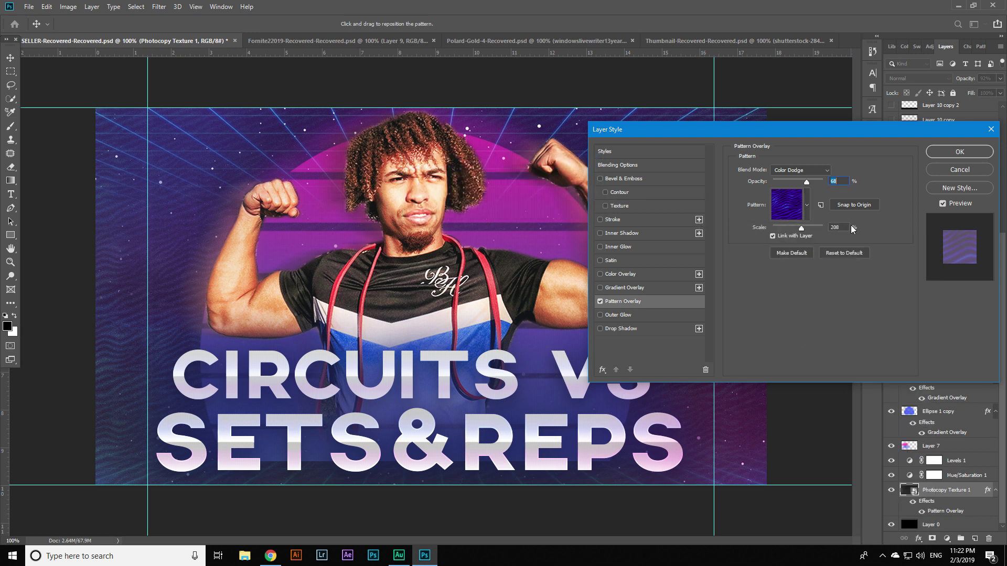
# - Replace the current patterns with the rust-2 set
pyautogui.click(807, 205)
pyautogui.click(846, 233)
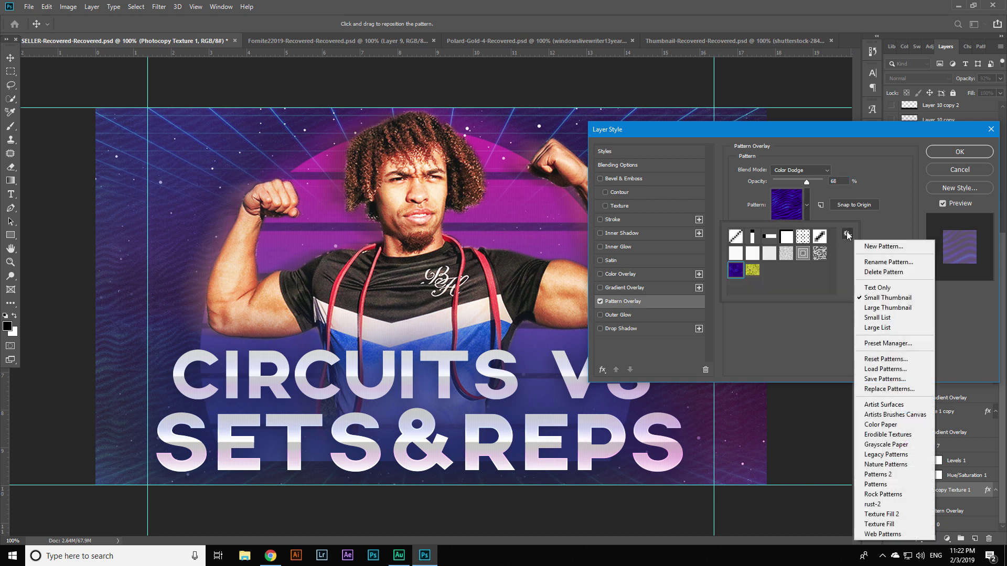
pyautogui.click(869, 229)
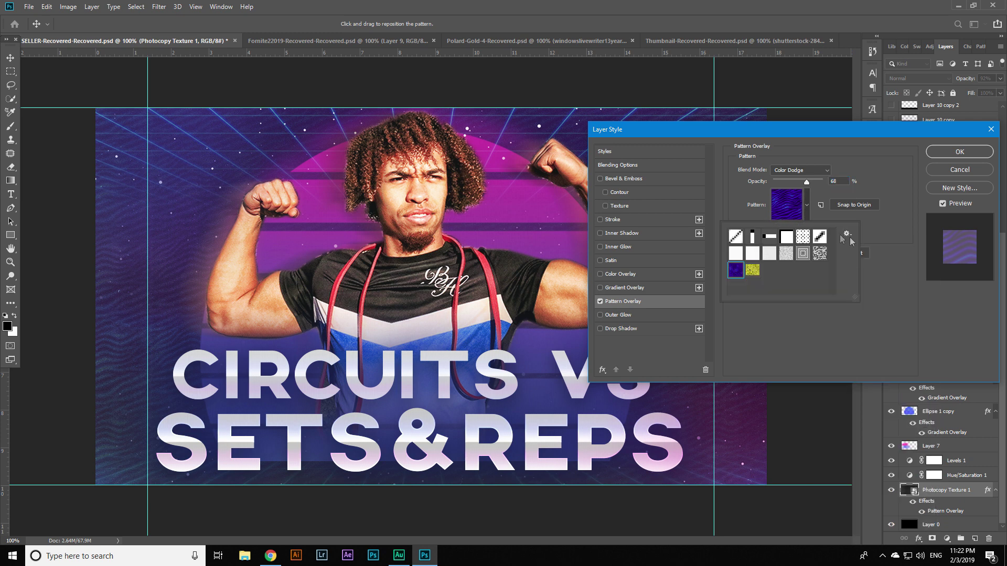
pyautogui.click(846, 233)
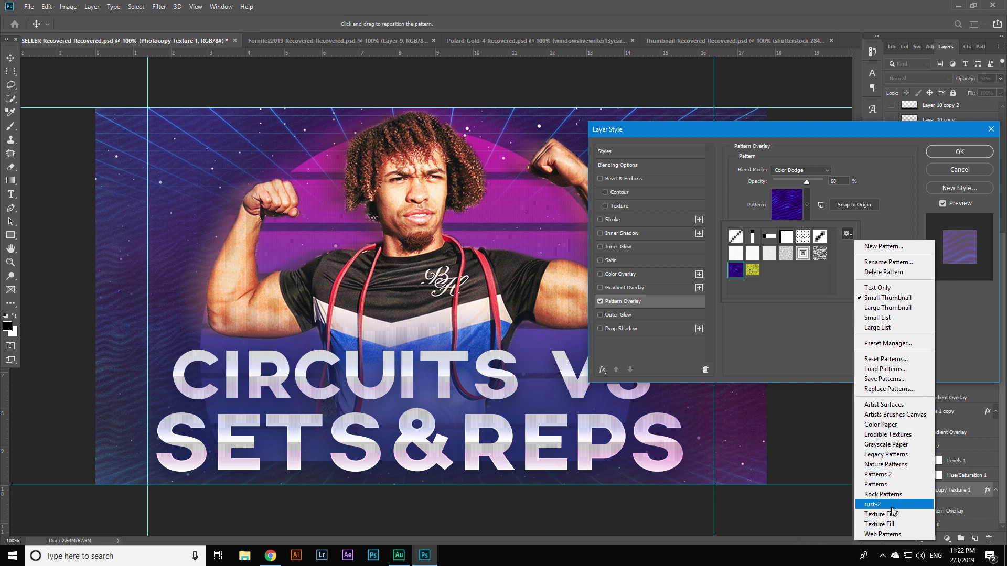
pyautogui.click(890, 504)
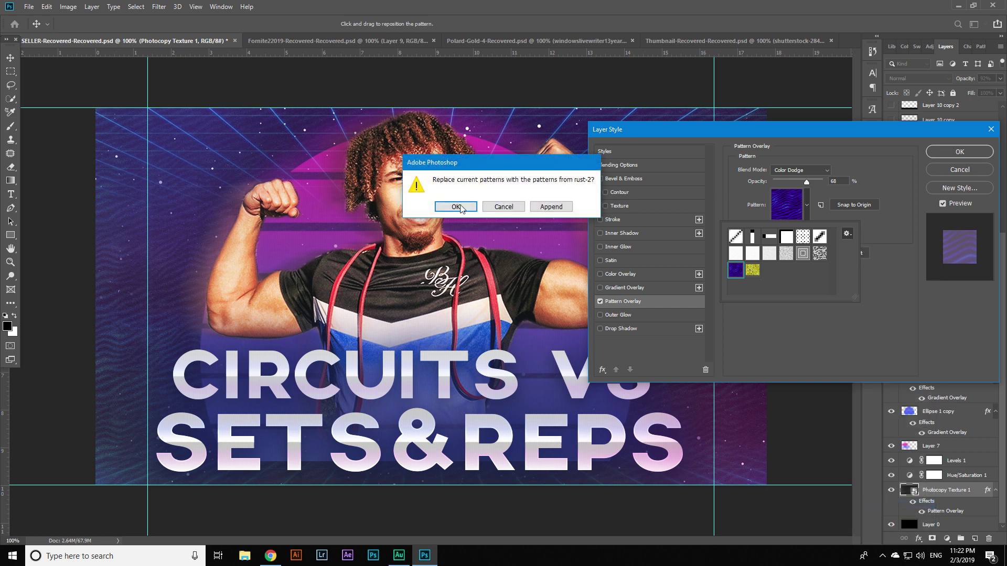
pyautogui.click(456, 207)
# - Apply the first red rust pattern to the overlay and confirm Layer Style
pyautogui.click(753, 254)
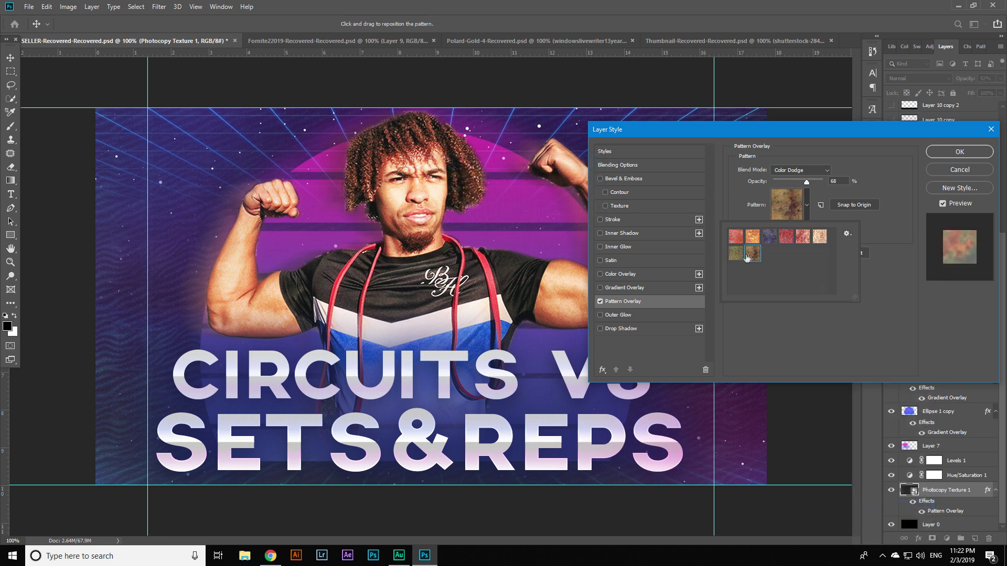
pyautogui.click(735, 254)
pyautogui.click(741, 240)
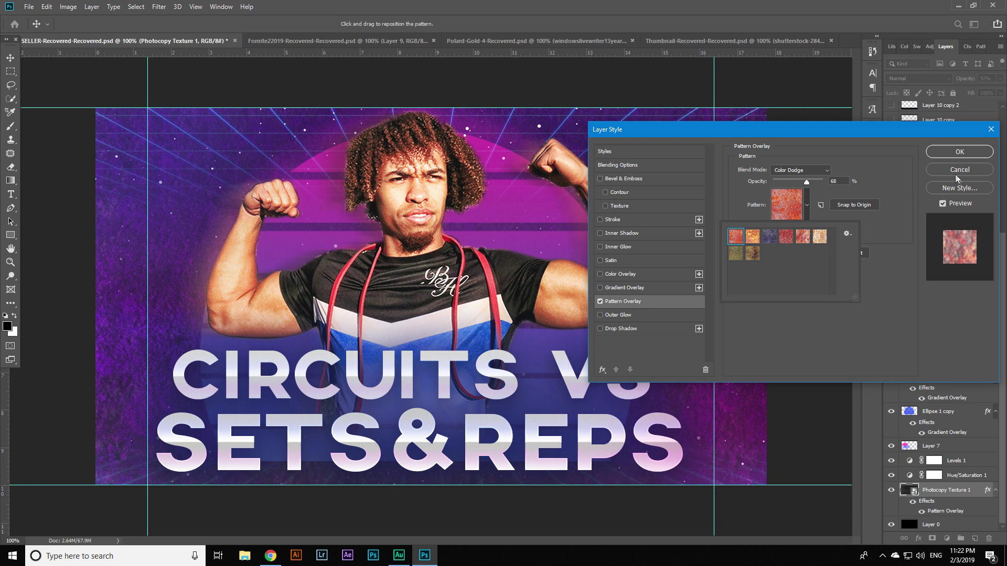
pyautogui.click(959, 151)
pyautogui.click(959, 152)
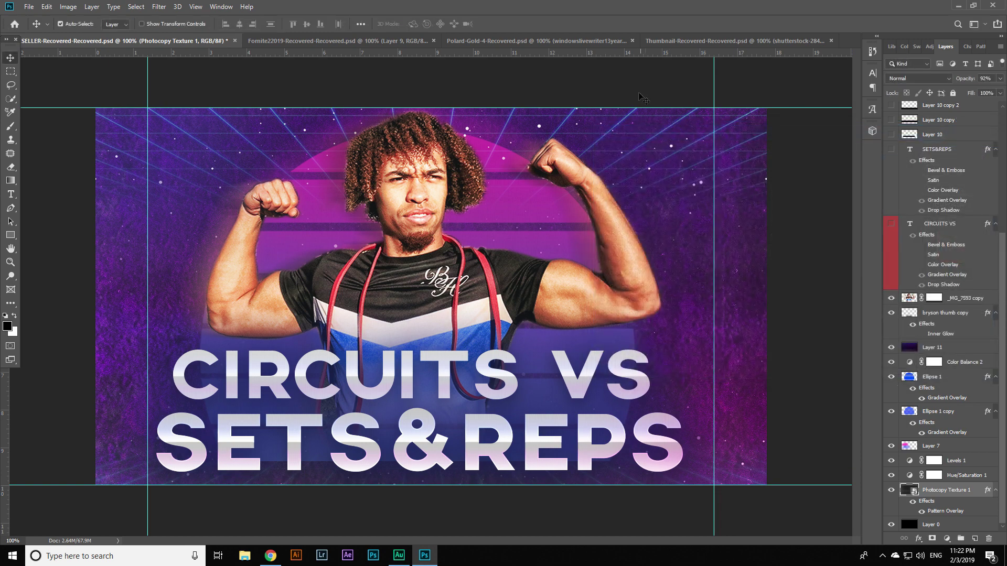
# - Zoom the canvas out to 50% to view the whole rust-overlaid thumbnail
pyautogui.hotkey('ctrl', '-')
pyautogui.hotkey('ctrl', '-')
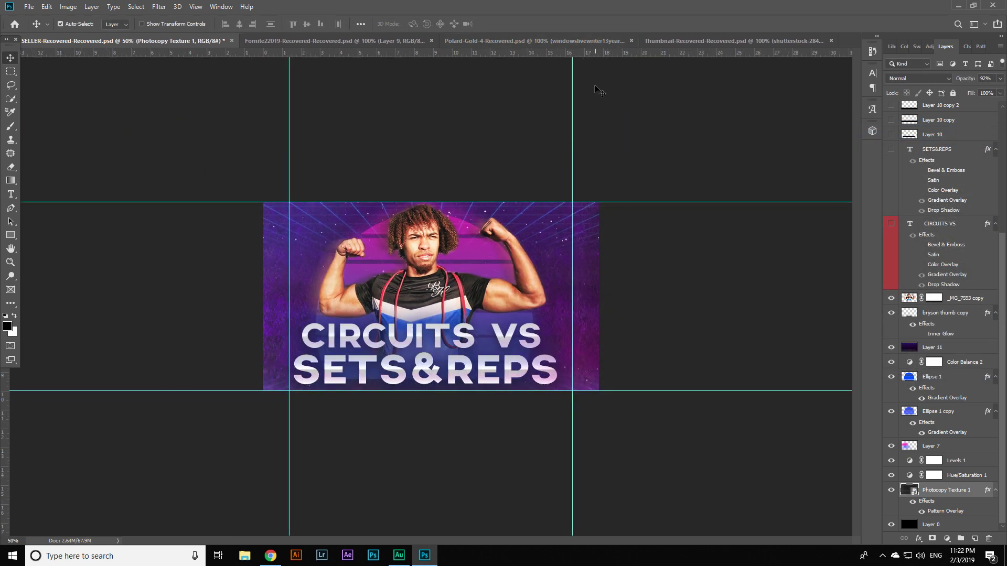